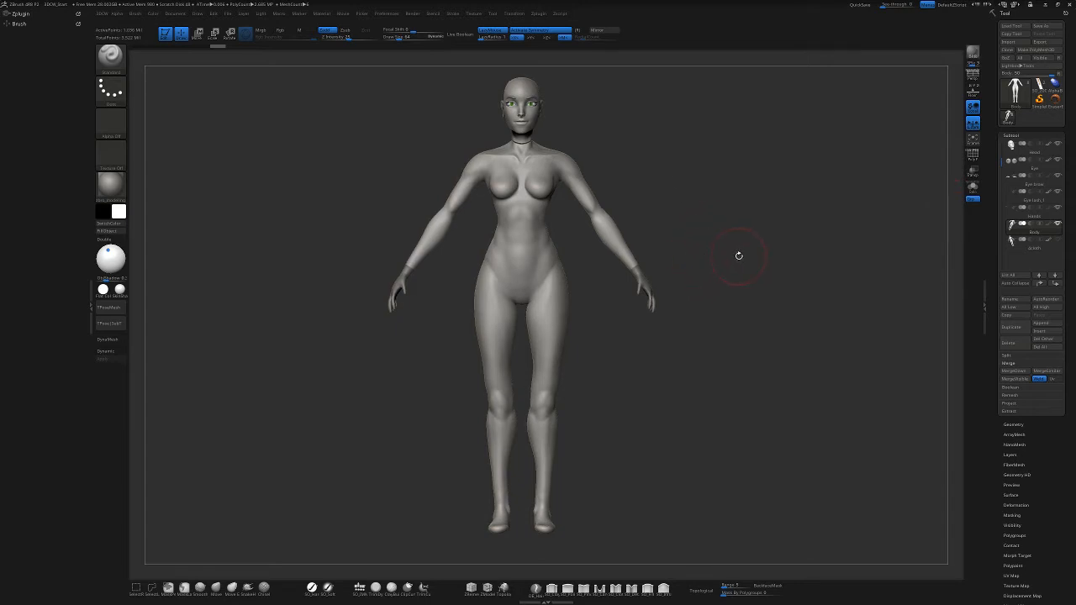
mouse_move(737, 258)
mouse_down()
mouse_move(707, 268)
mouse_move(713, 294)
mouse_move(685, 344)
mouse_move(717, 342)
mouse_move(704, 354)
mouse_move(730, 359)
mouse_up()
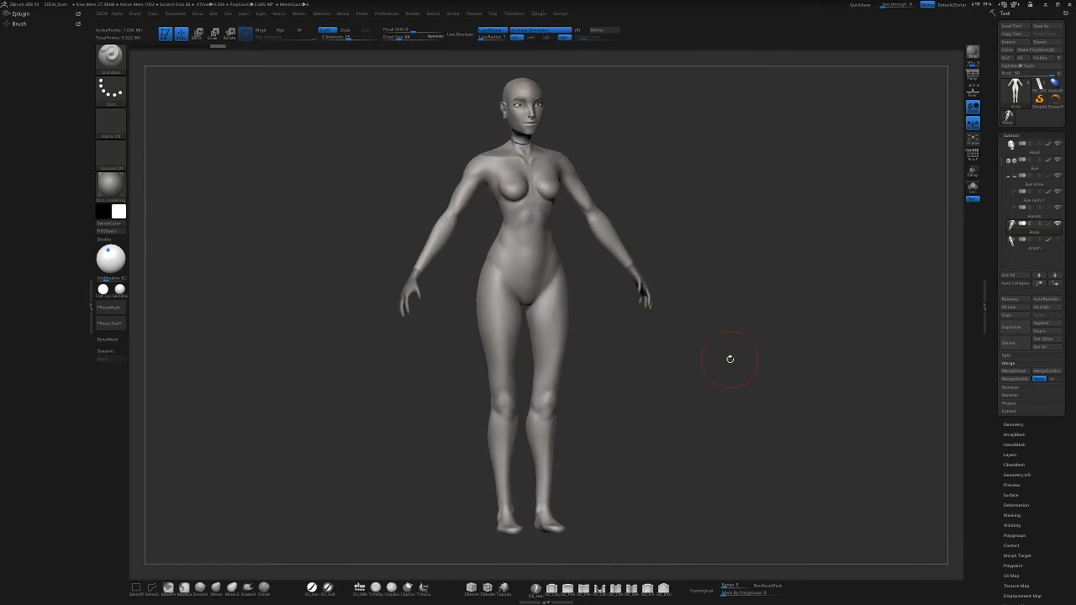
drag(678, 387, 742, 385)
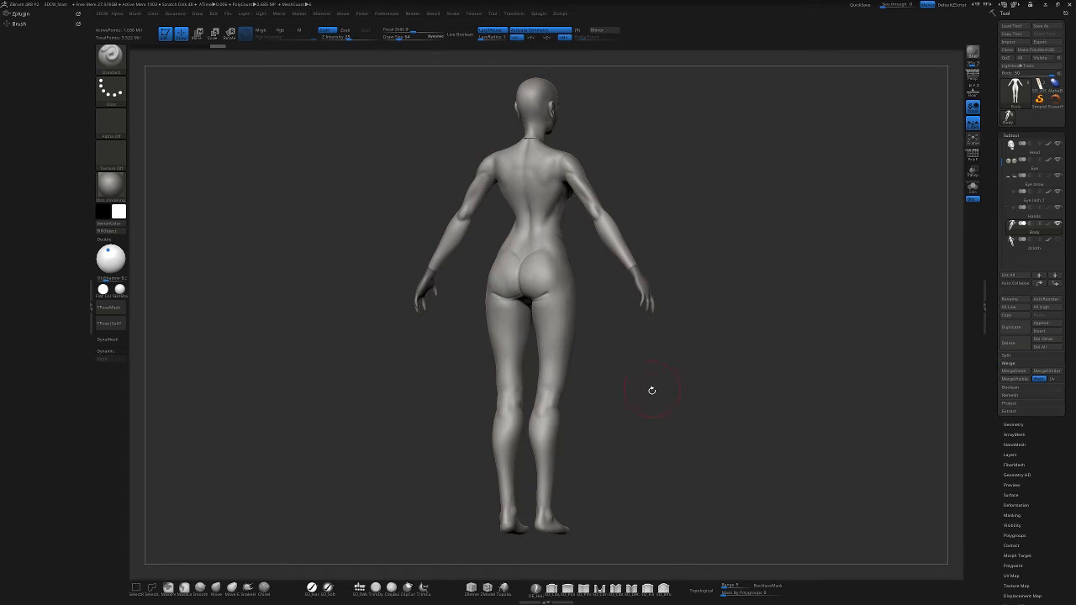
drag(678, 400, 749, 367)
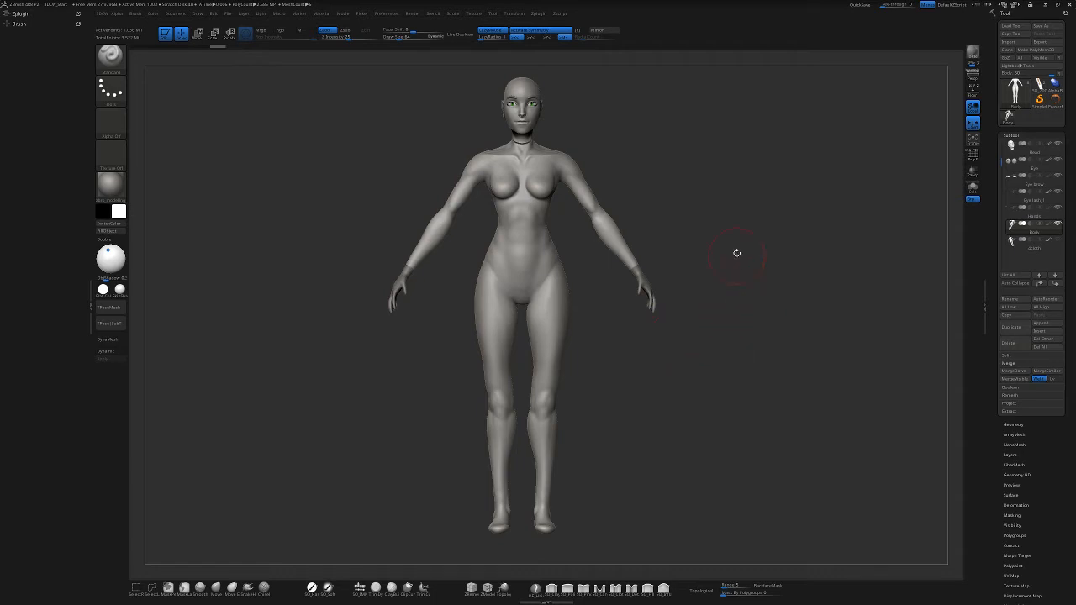
mouse_move(759, 384)
mouse_down()
mouse_move(785, 382)
mouse_move(735, 399)
mouse_move(778, 392)
mouse_up()
mouse_move(761, 362)
mouse_down()
mouse_move(714, 372)
mouse_move(771, 364)
mouse_up()
Isolate the last full-body subtool by hiding the others, and display its polyframe wireframe
mouse_move(1036, 249)
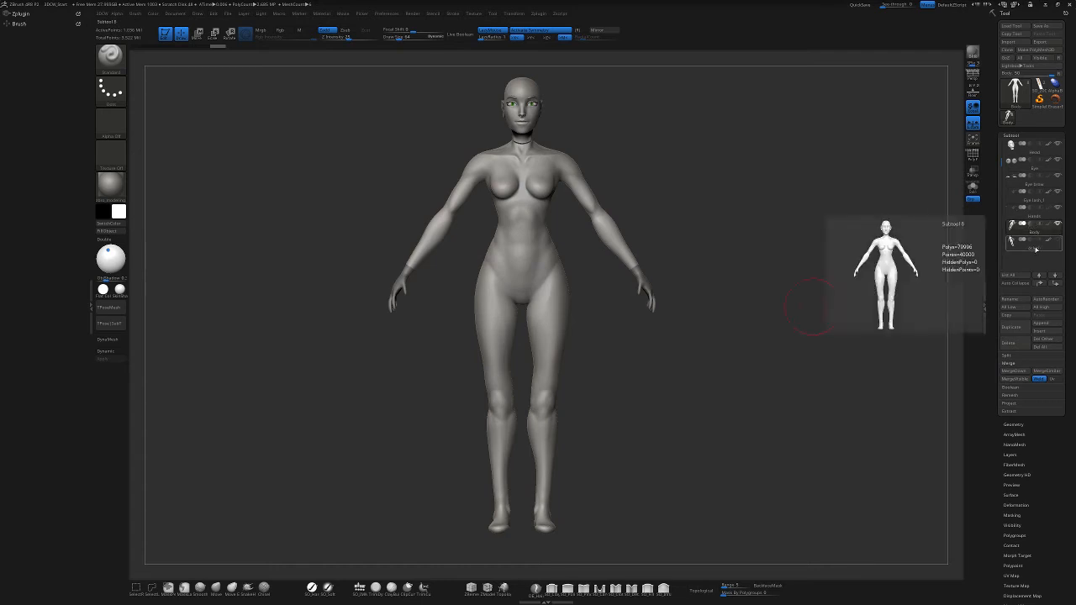
click(1037, 249)
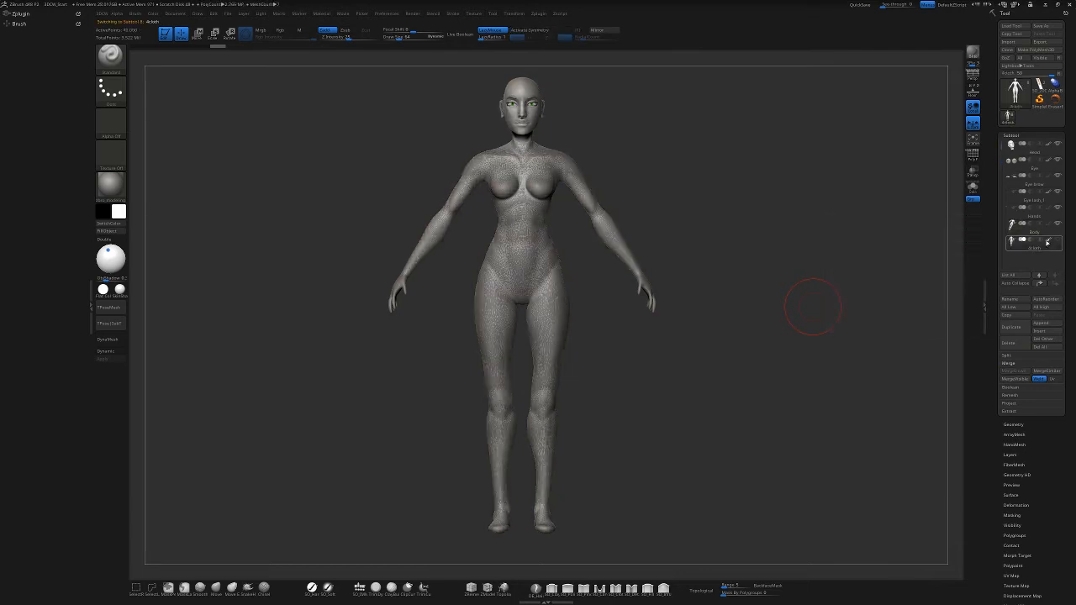
click(1058, 191)
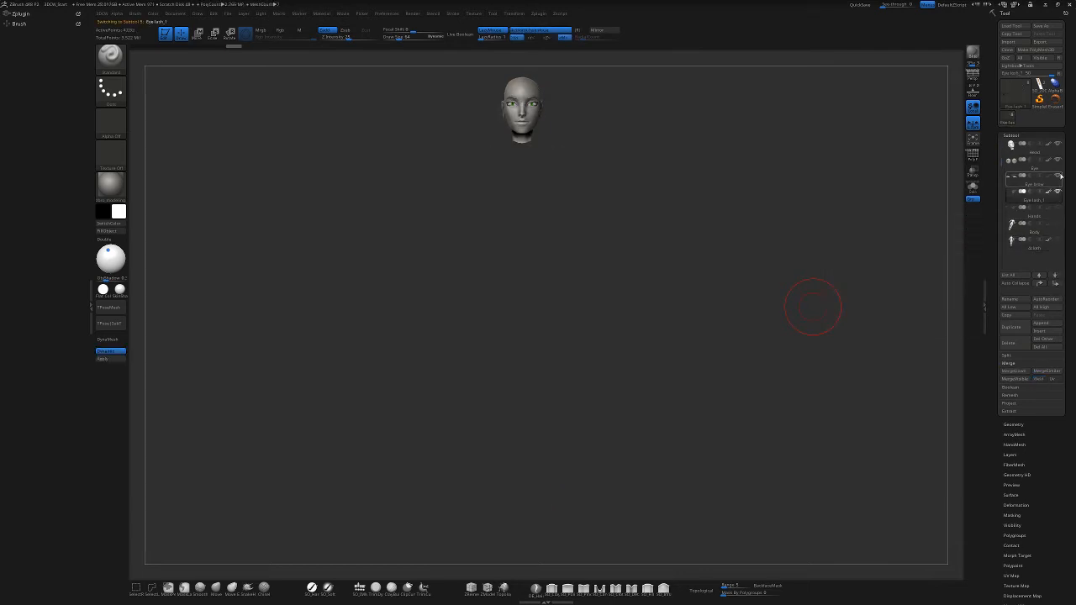
click(1059, 176)
click(1060, 160)
click(1059, 145)
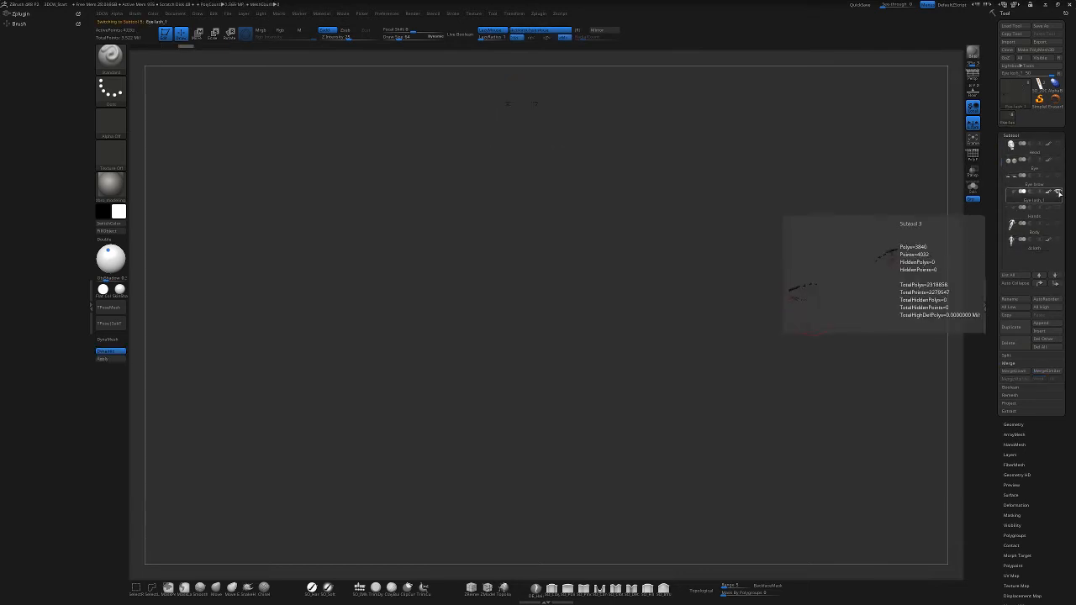
click(1059, 193)
click(1037, 250)
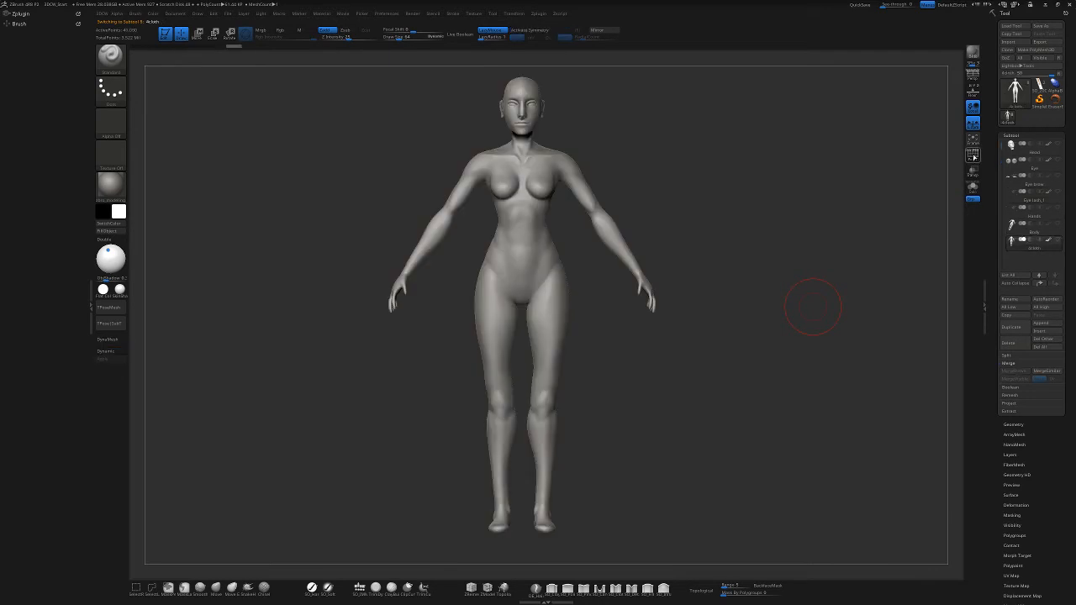
click(972, 157)
drag(791, 327, 800, 377)
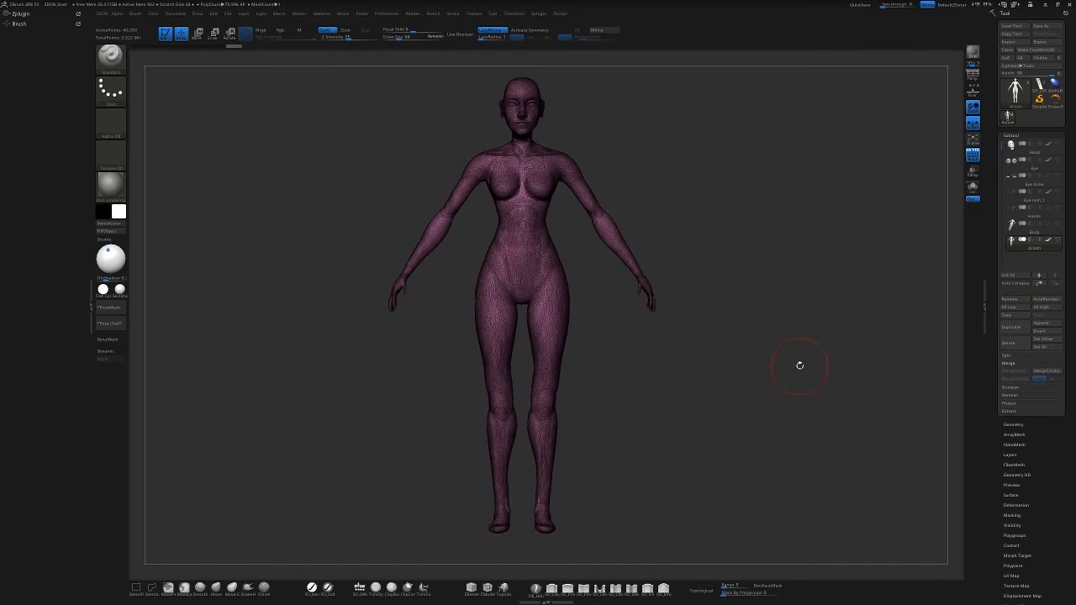
Delete the isolated full-body subtool permanently and turn off the polyframe display
click(1012, 345)
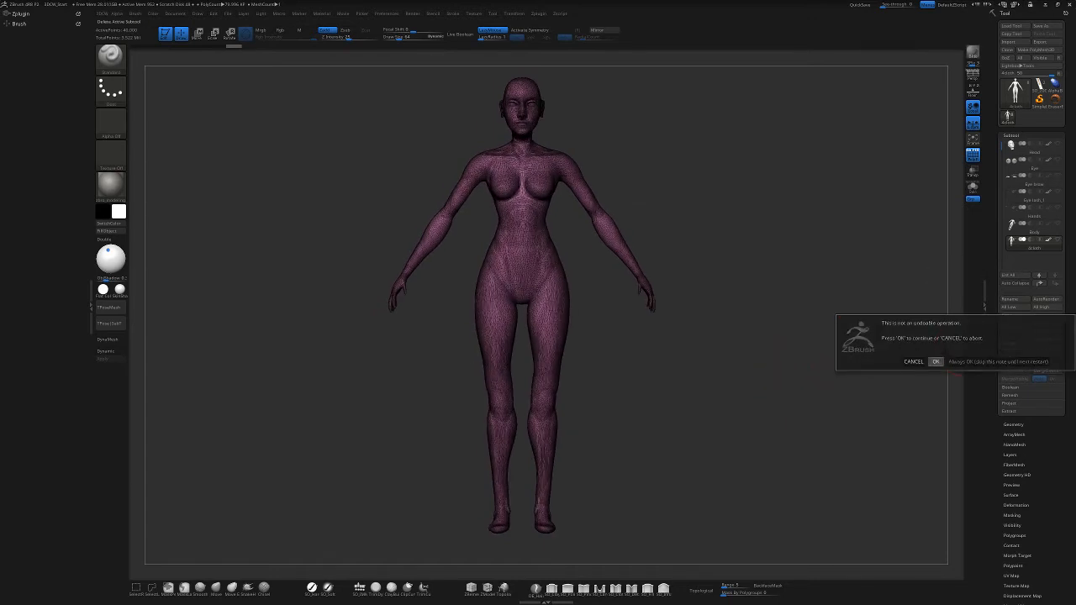
click(936, 361)
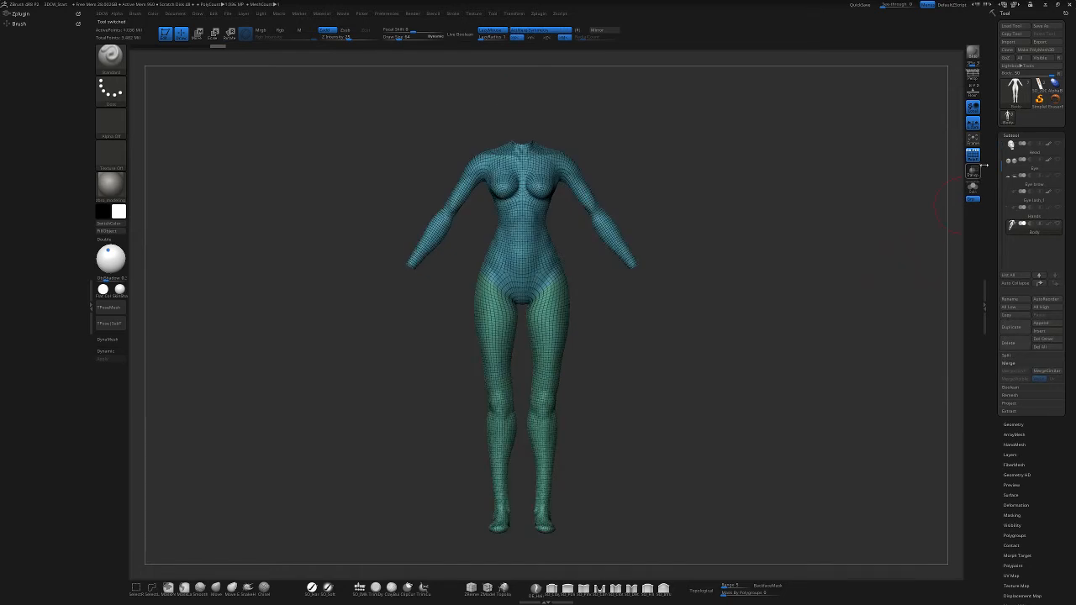
click(973, 154)
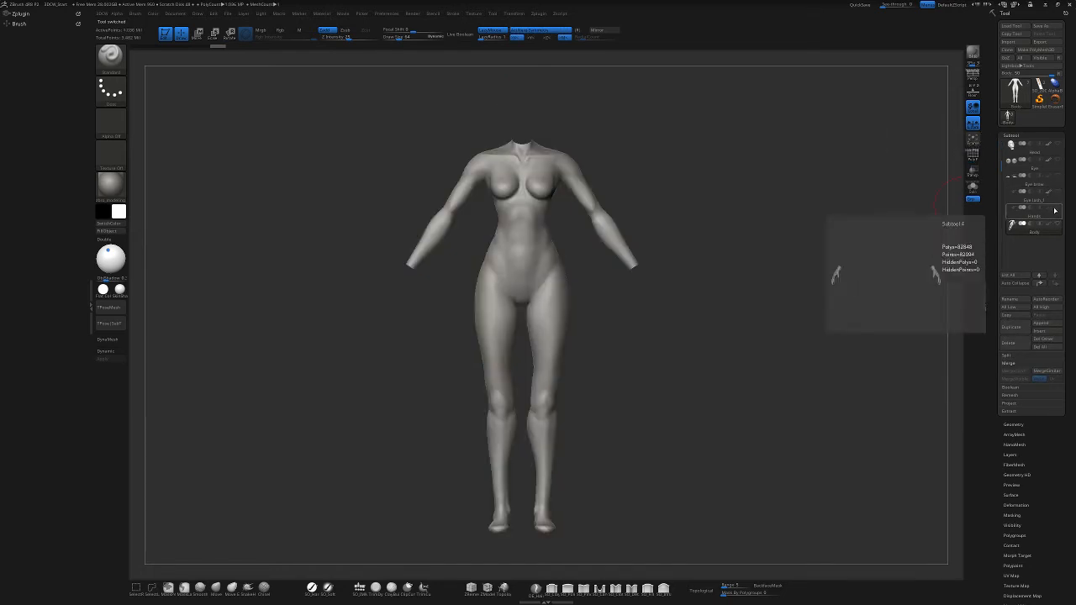
Make the hidden head, eye, eyebrow, eyelash and hand subtools visible again with the body
click(1058, 160)
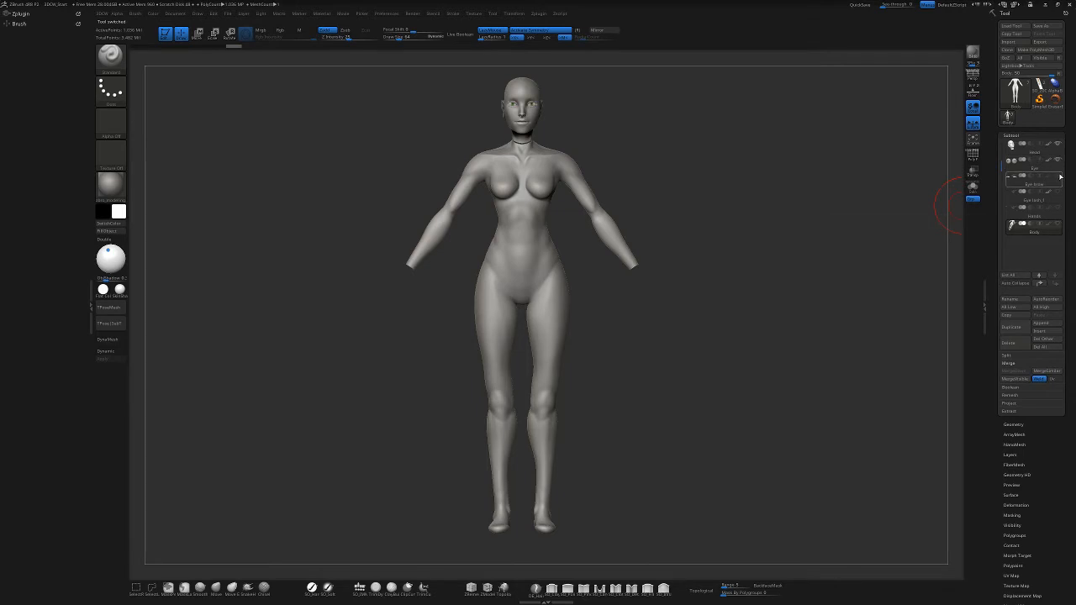
click(1058, 160)
click(1059, 207)
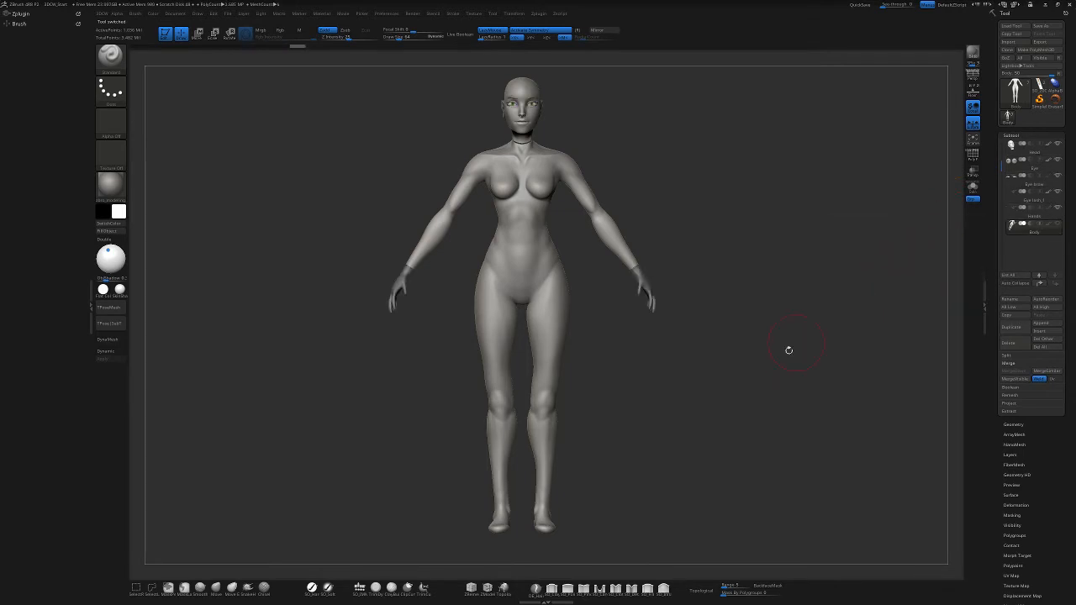
mouse_move(824, 368)
mouse_down()
mouse_move(796, 367)
mouse_move(804, 361)
mouse_up()
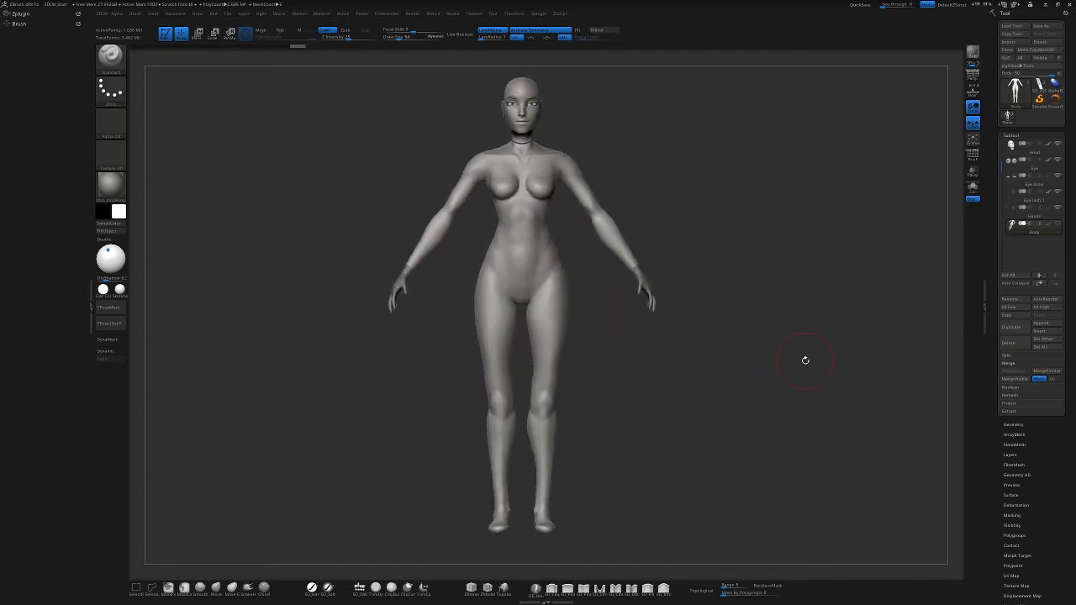
Duplicate the Body and Hands subtools and move the hands copy to the end of the subtool list
click(1014, 329)
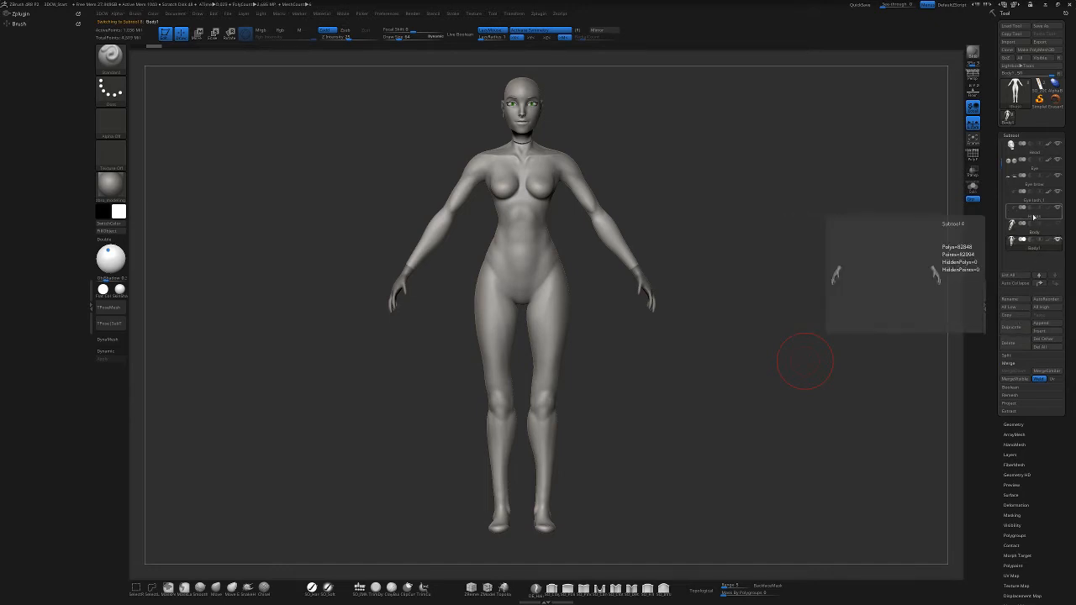
click(1035, 215)
click(1013, 329)
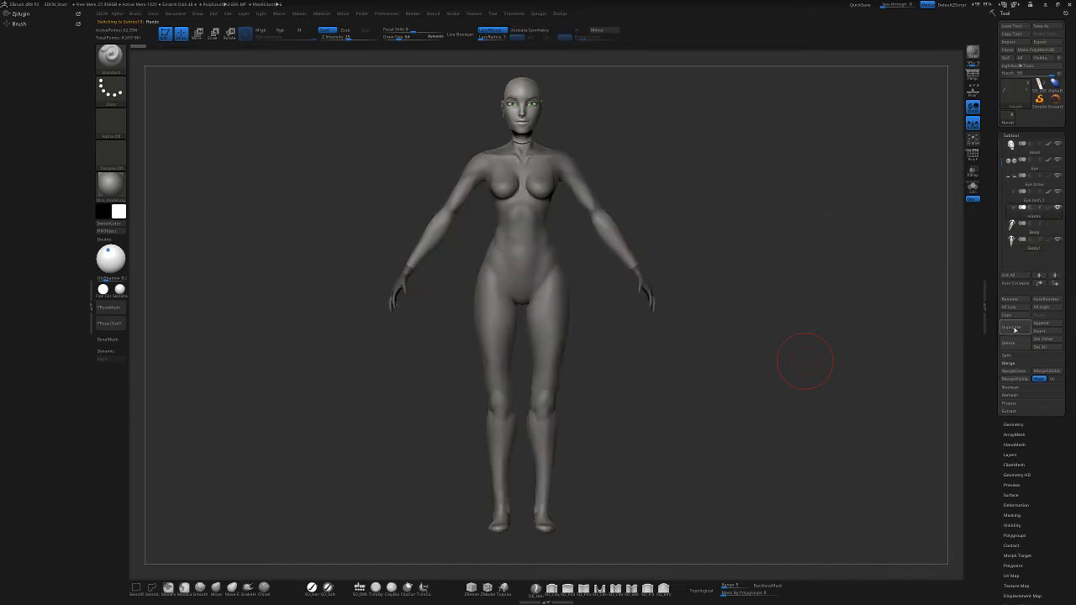
click(1056, 285)
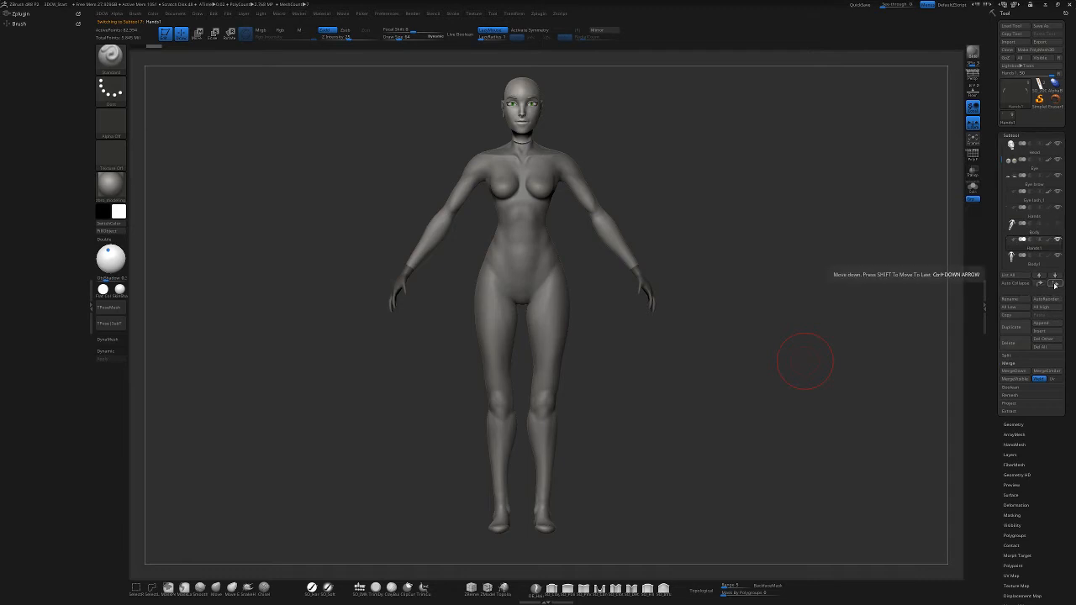
click(1055, 284)
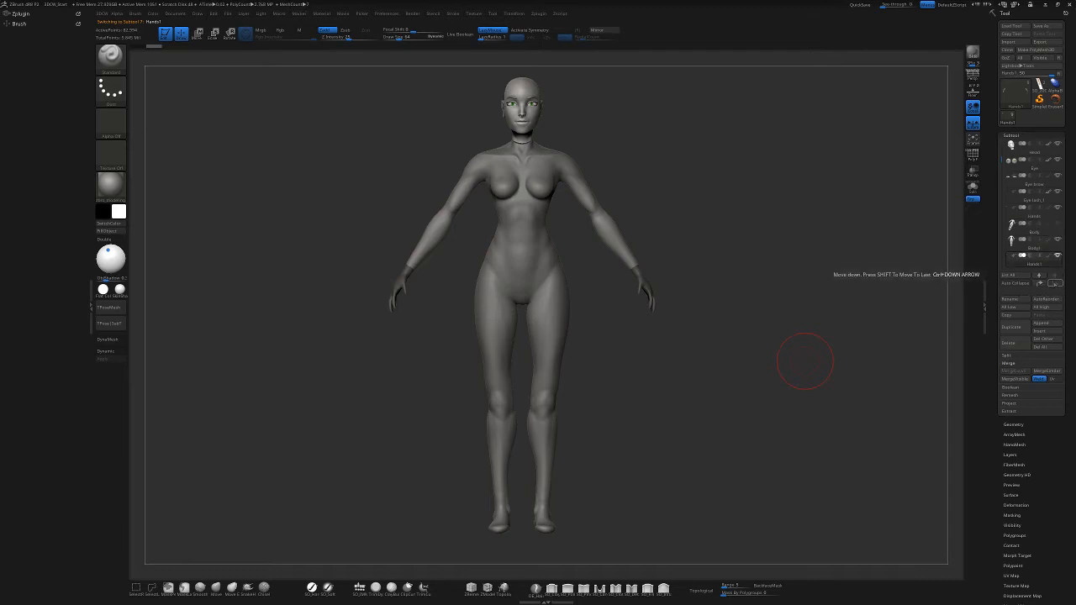
Hide the eyelashes, and duplicate the Eye subtool with its copy placed below the duplicated body
click(1058, 193)
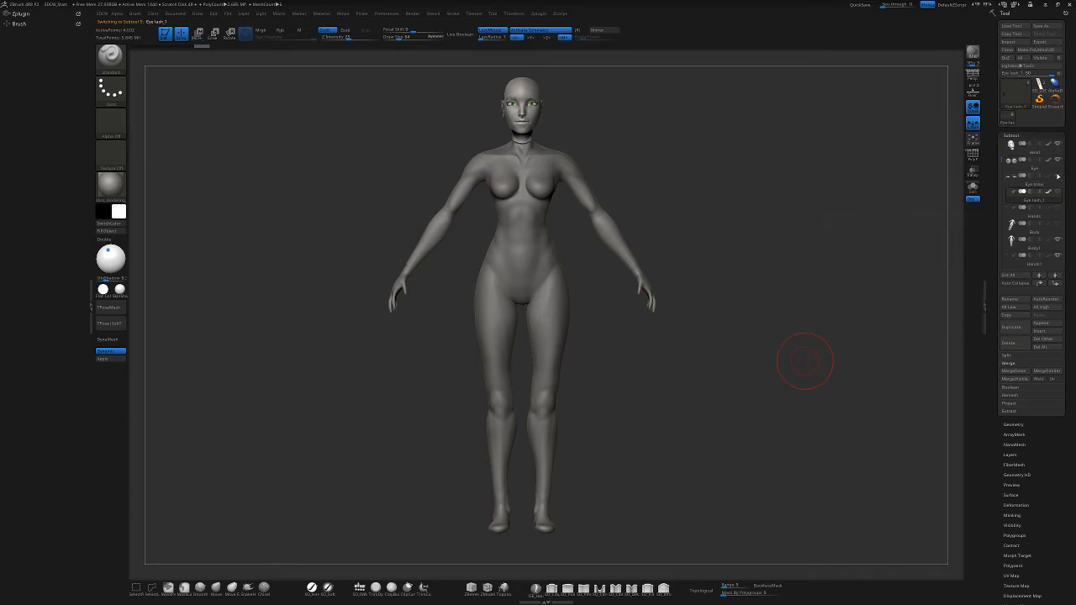
click(1044, 169)
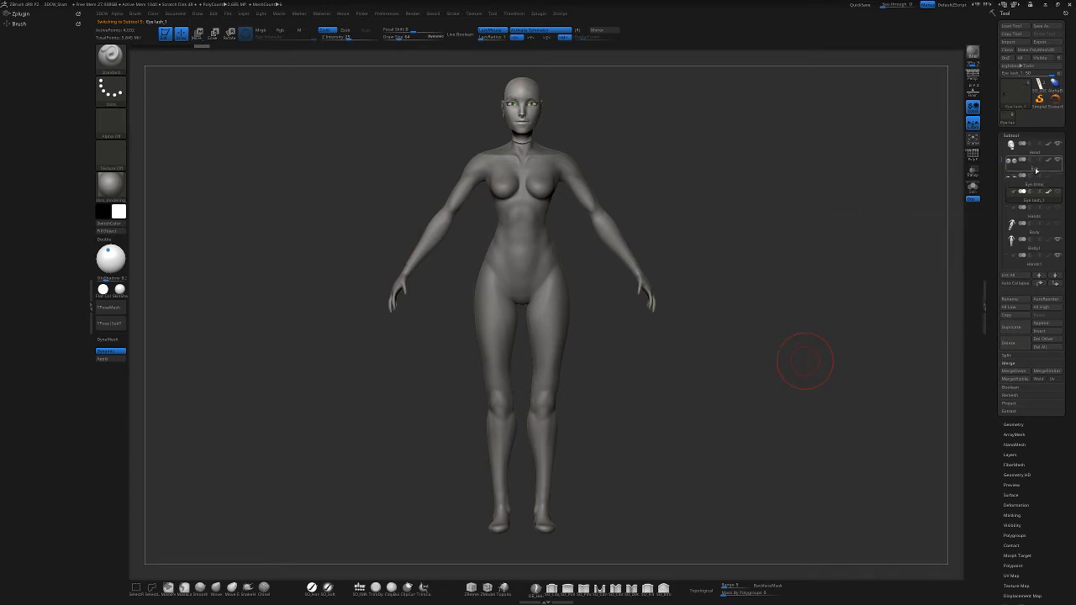
click(1016, 326)
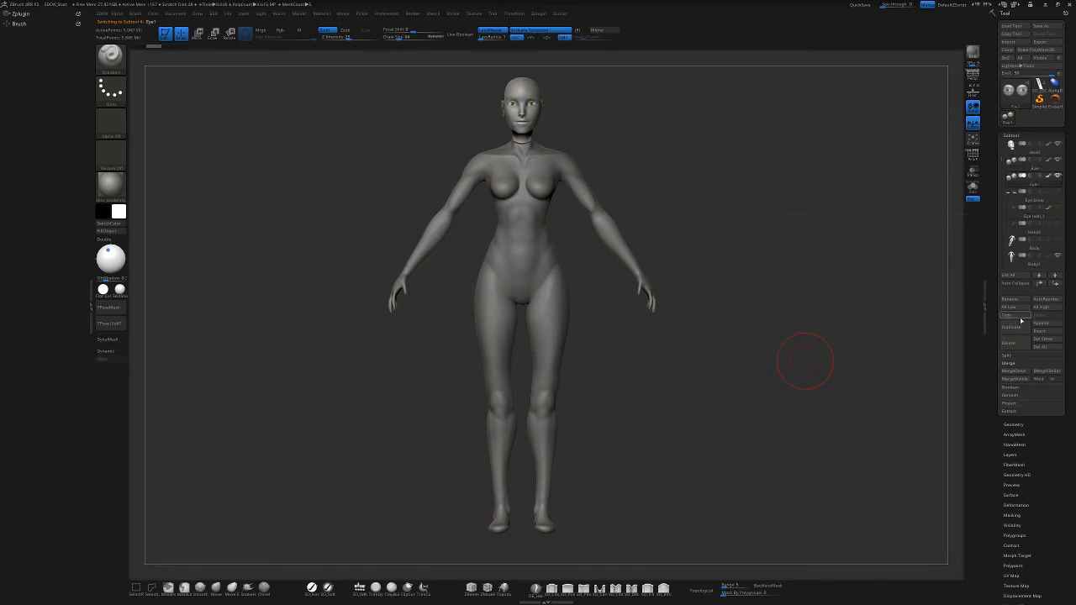
click(1055, 284)
click(1055, 284)
click(1056, 284)
click(1055, 284)
click(1055, 284)
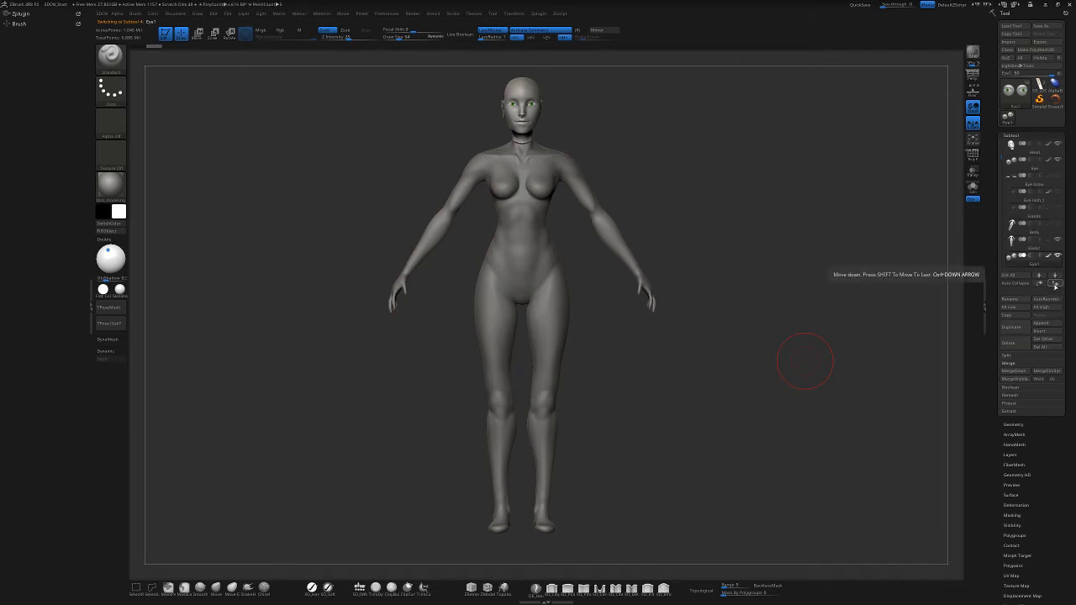
Duplicate the Head subtool and move the copy to the end of the subtool list
click(1041, 151)
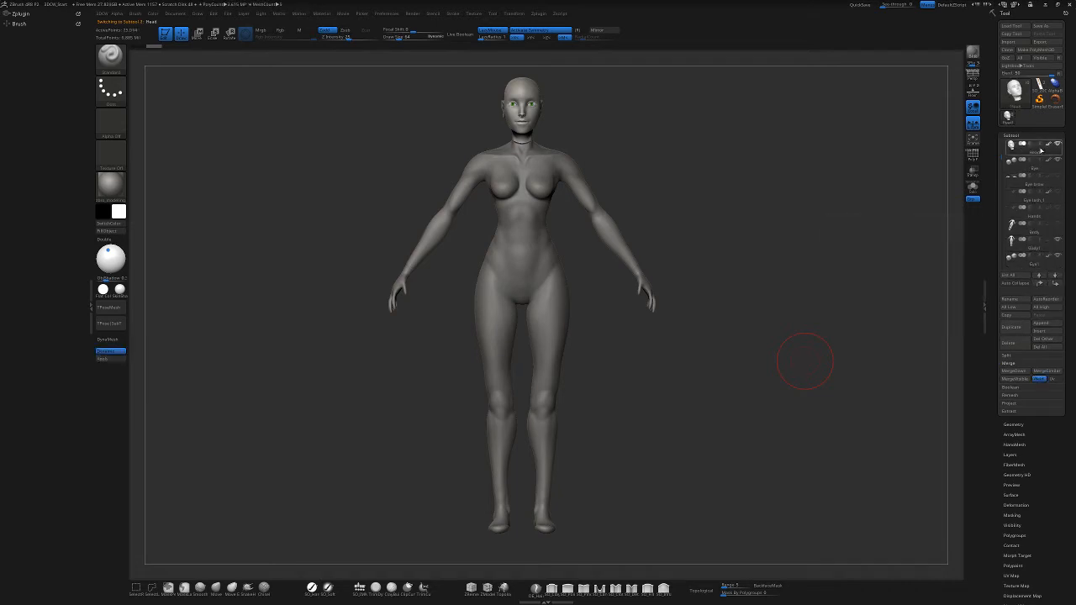
click(1019, 326)
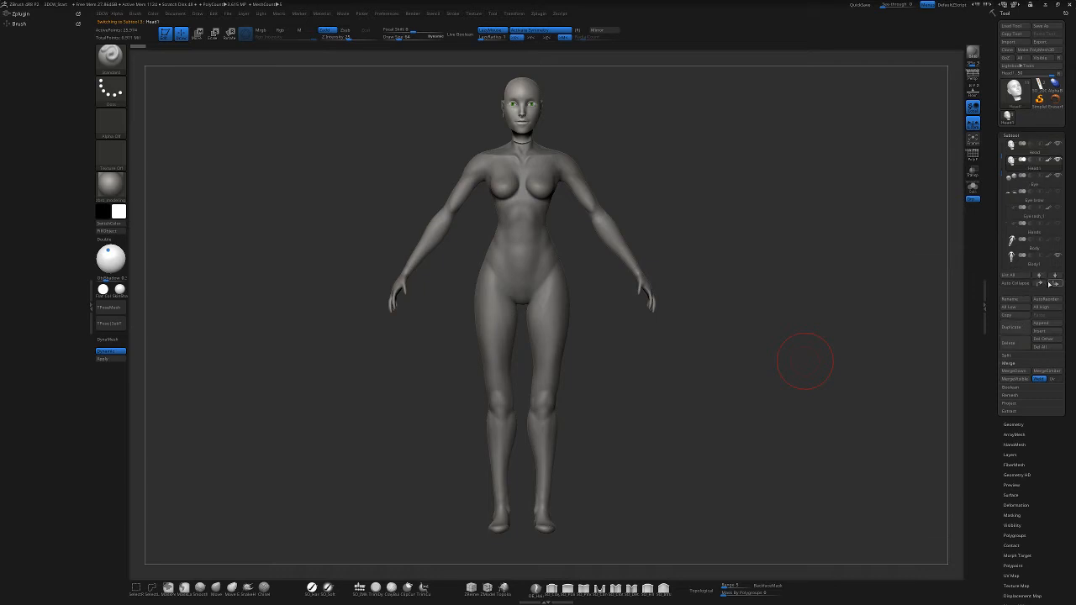
click(1057, 286)
click(1057, 286)
click(1057, 286)
click(1057, 286)
click(1057, 285)
click(1057, 286)
click(1057, 286)
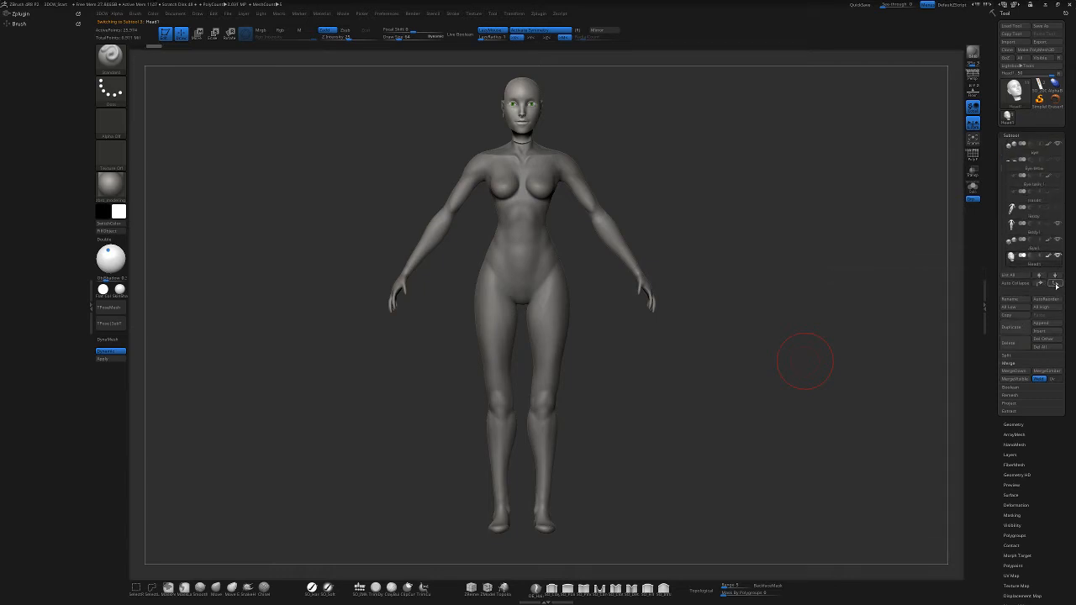
click(1057, 286)
Hide the original Head and Eye subtools, leaving only the duplicates visible
mouse_move(1012, 193)
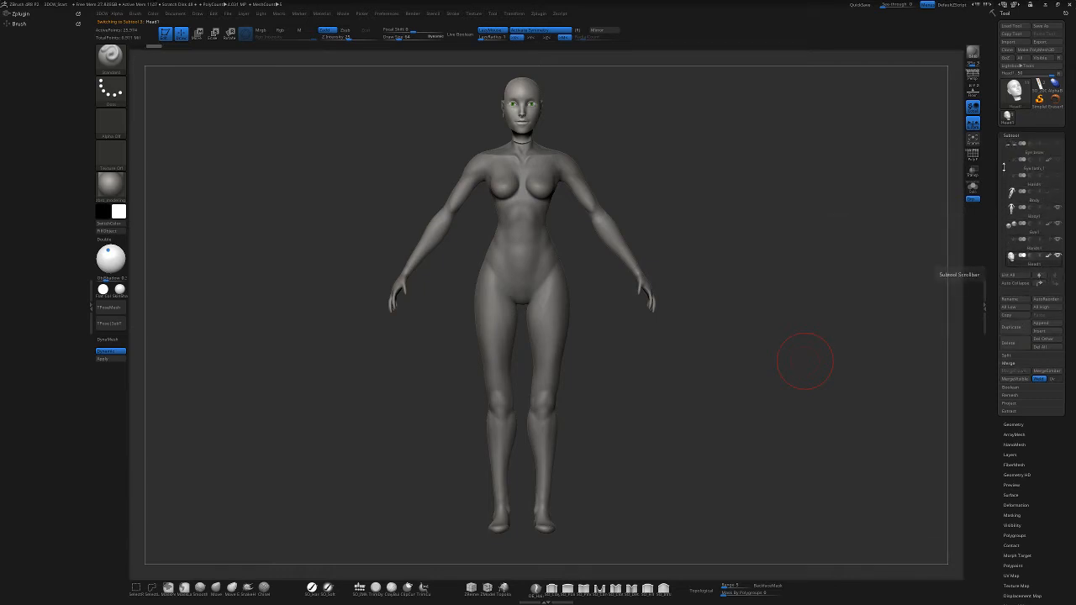
drag(1003, 178, 1002, 202)
click(1059, 161)
mouse_move(1052, 182)
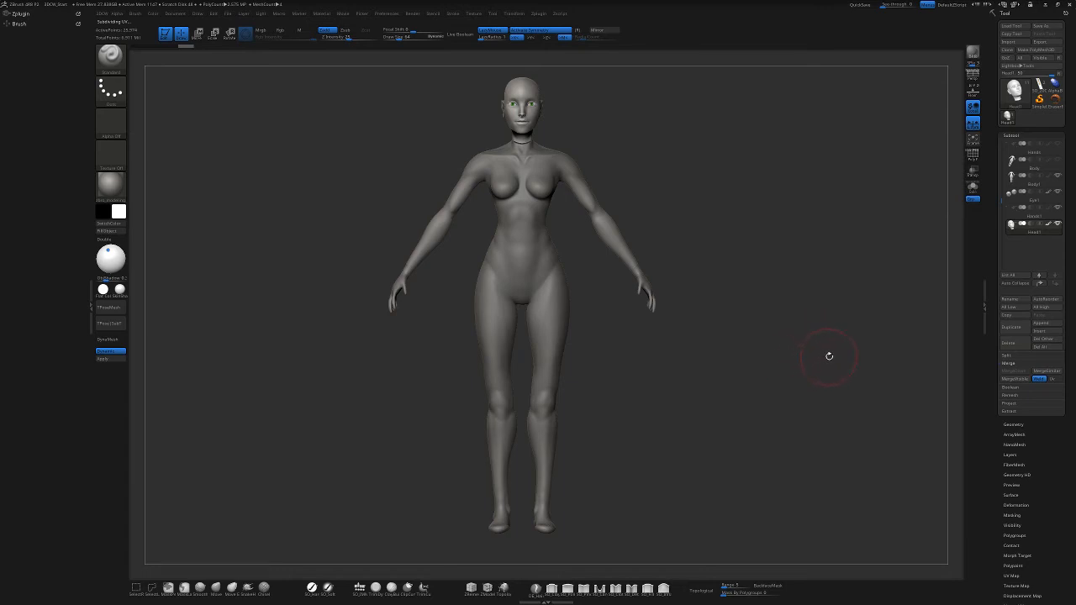
With symmetry off, centre the gizmo on the duplicated head and move the head slightly down toward the neck
shift+drag(829, 355, 796, 359)
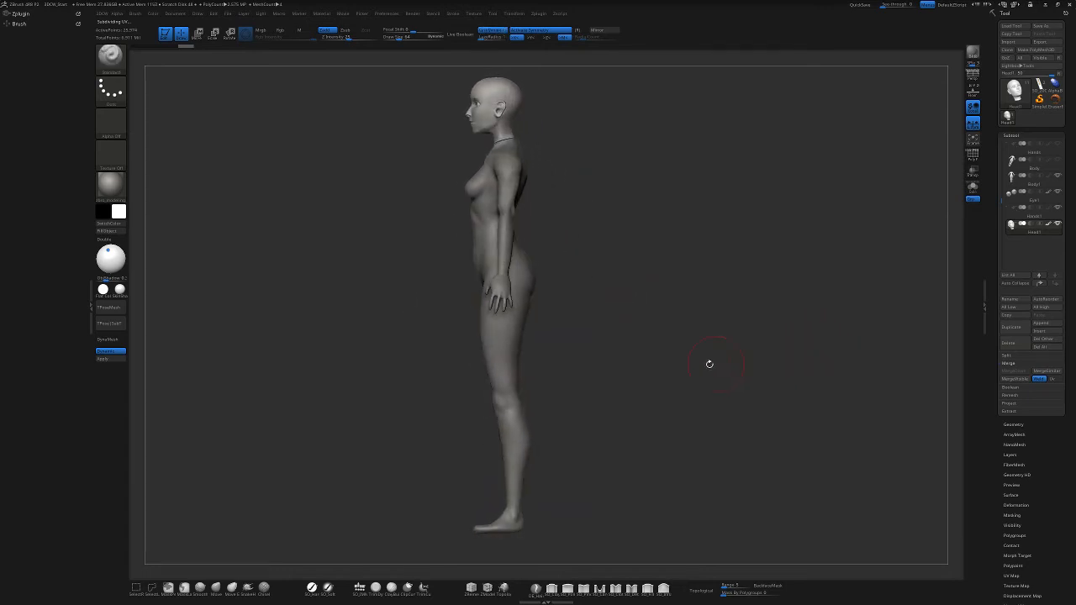
alt+drag(668, 238, 772, 316)
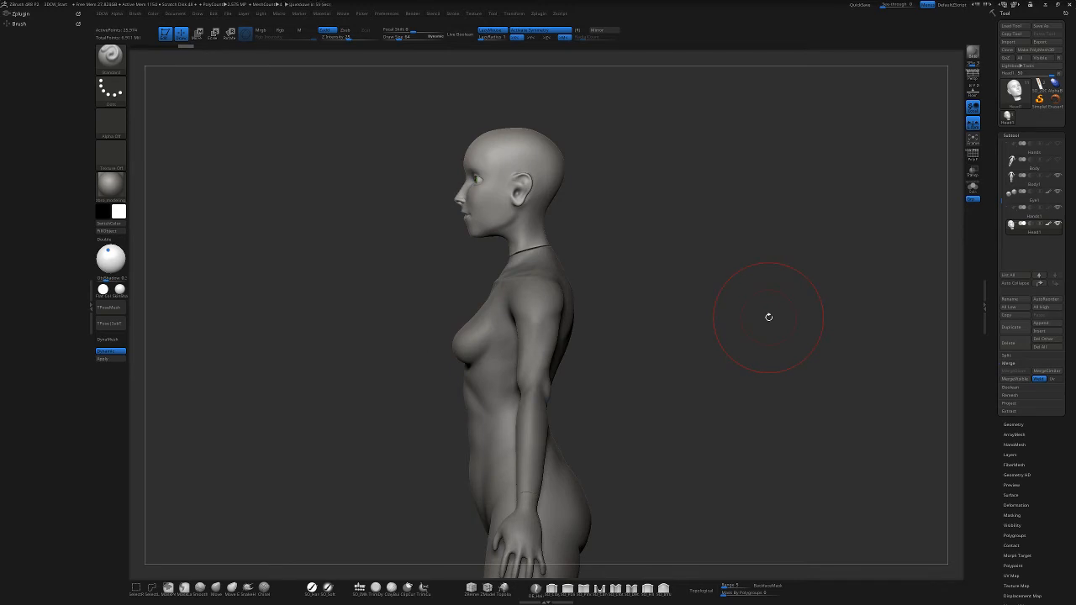
key(w)
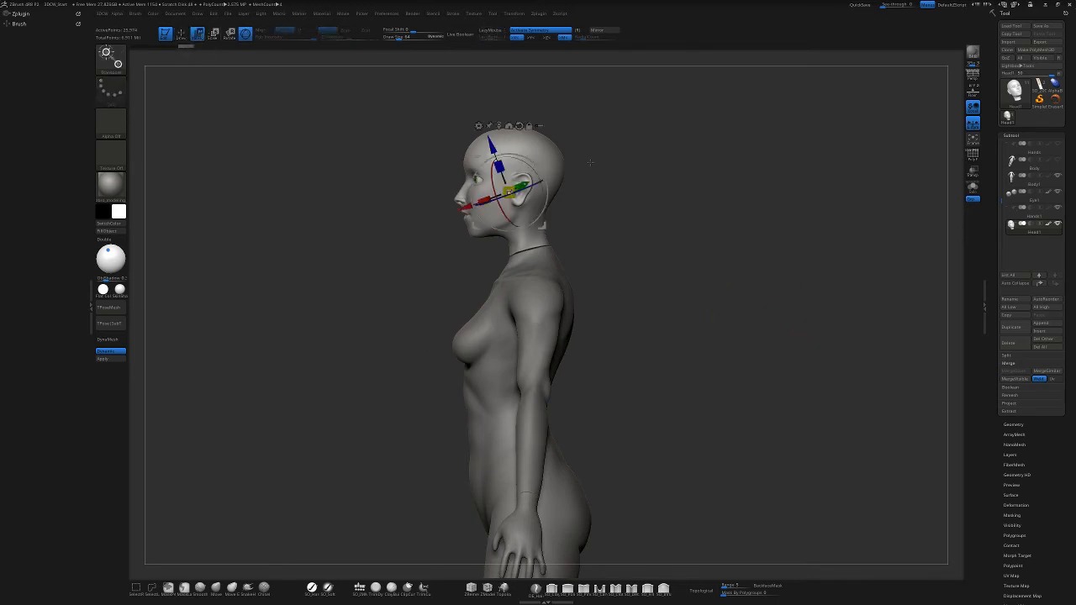
drag(664, 333, 750, 328)
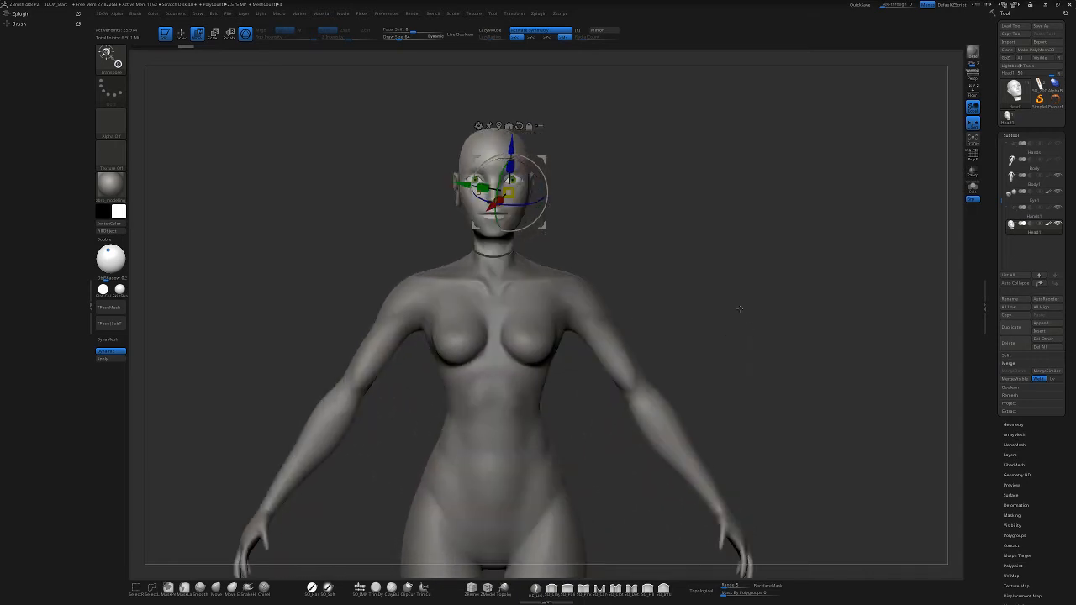
click(551, 30)
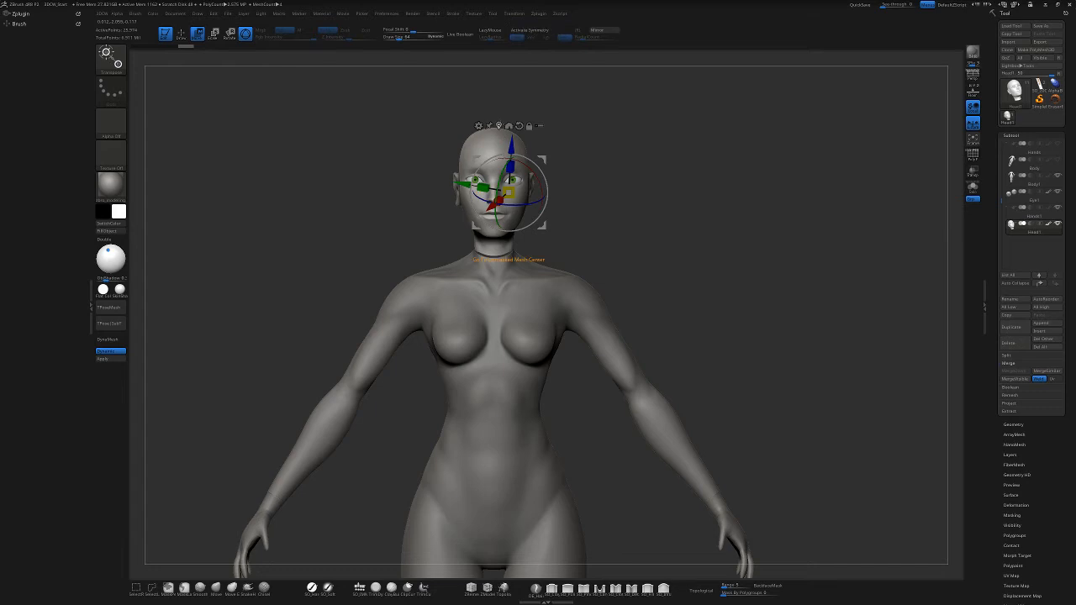
click(498, 125)
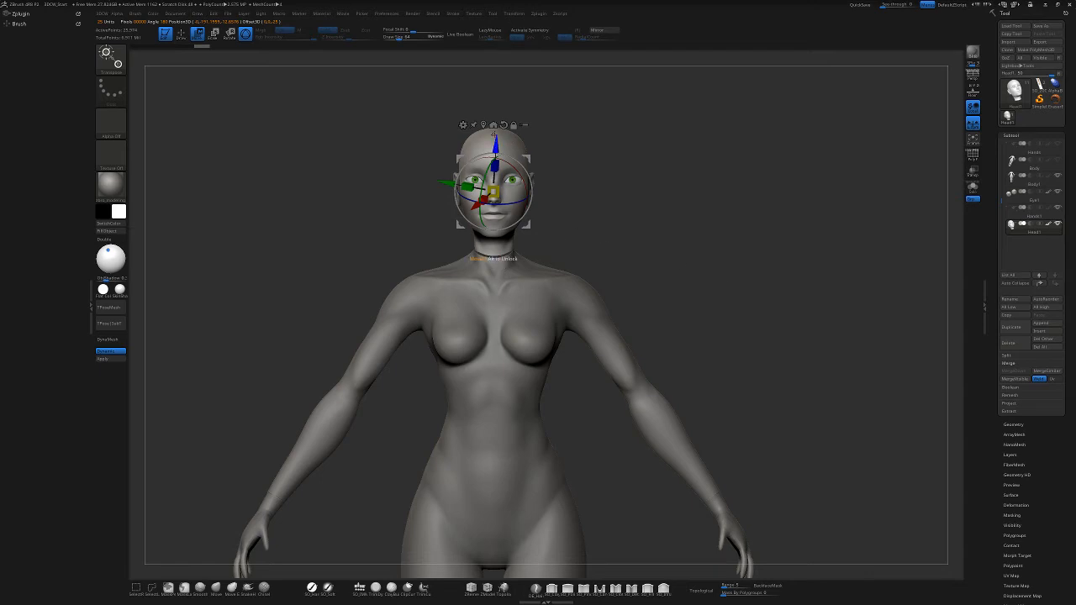
drag(496, 145, 496, 148)
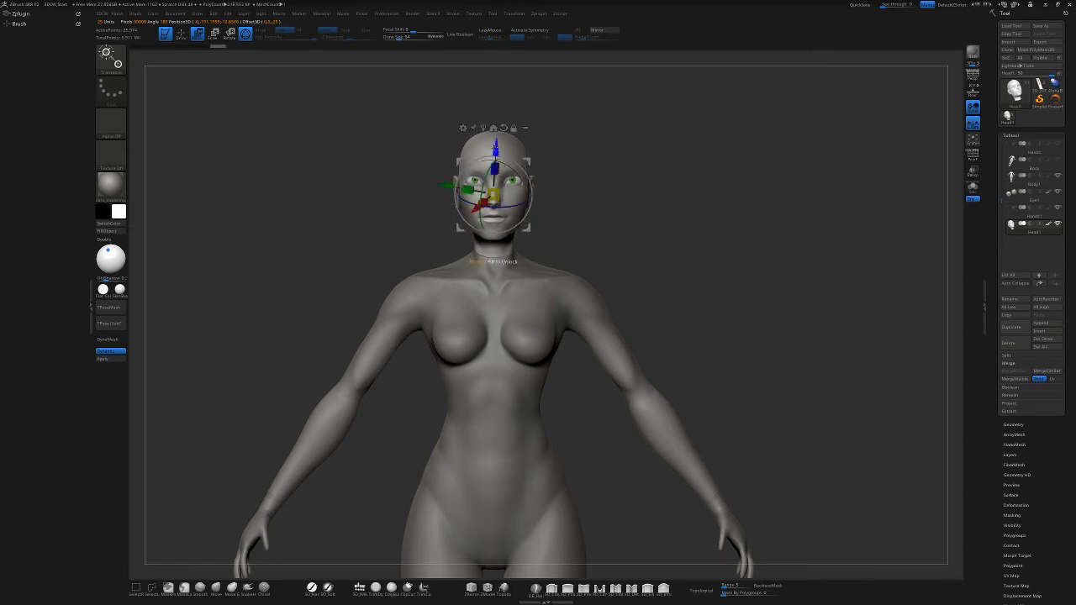
Merge the duplicated body down with the duplicated eye, hands and head subtools to form a single subtool
drag(733, 281, 795, 276)
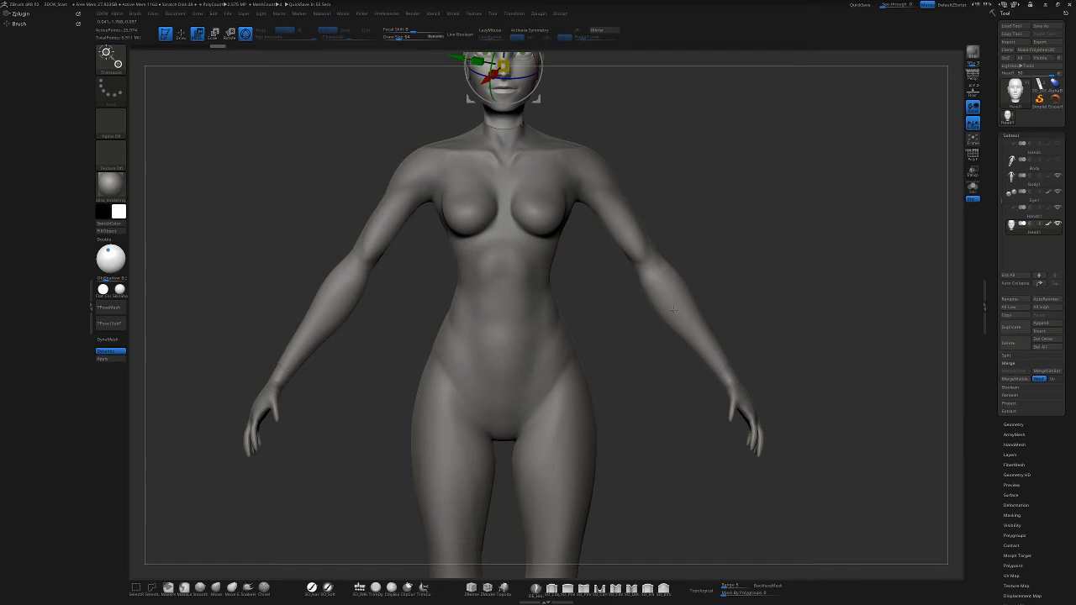
click(1038, 184)
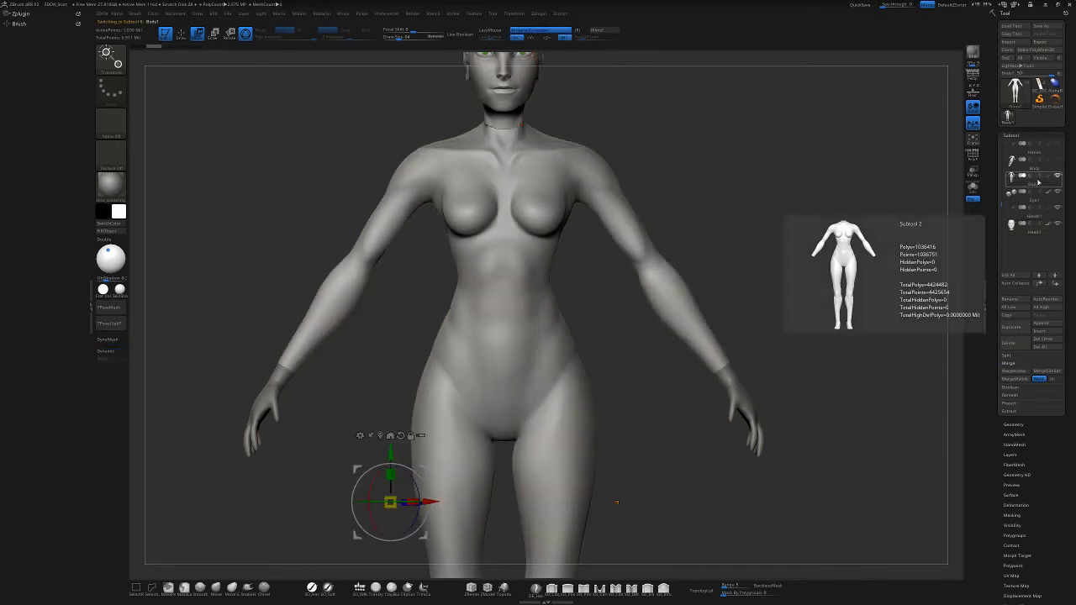
click(1014, 371)
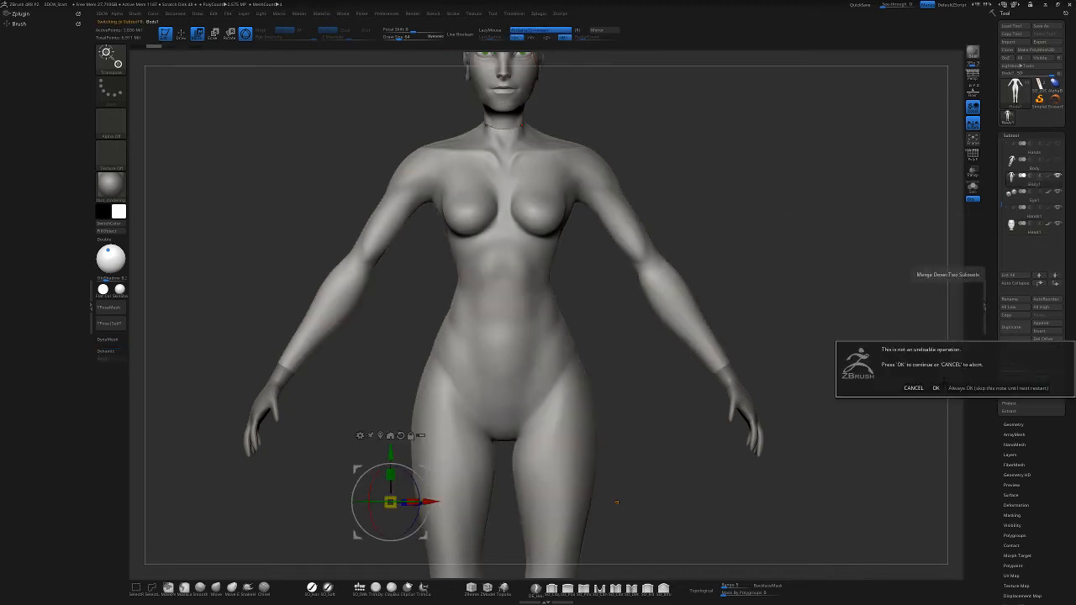
key(Return)
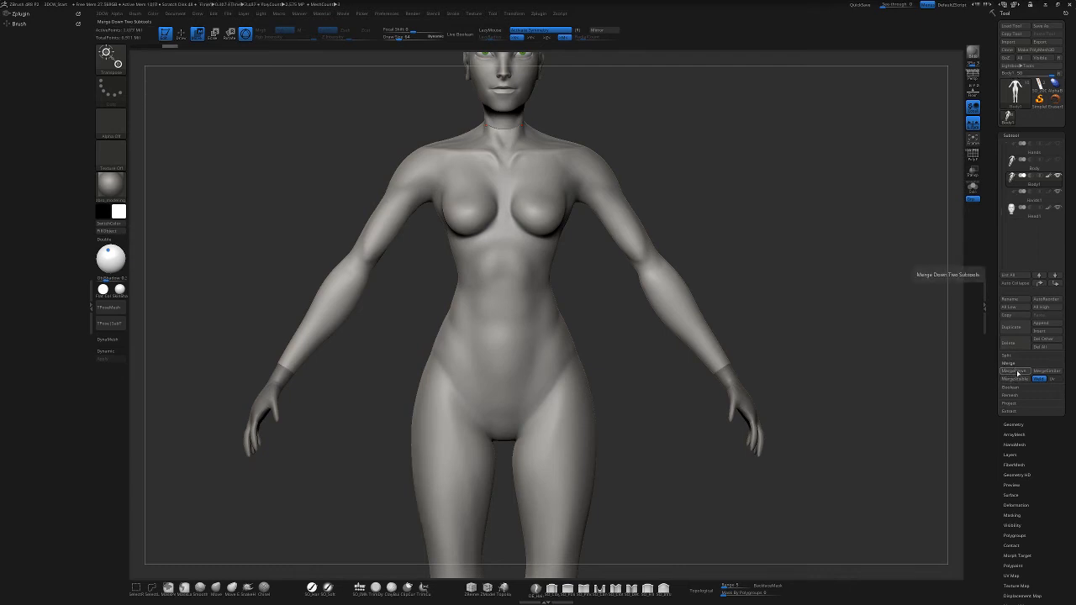
click(1014, 371)
key(Return)
click(1012, 371)
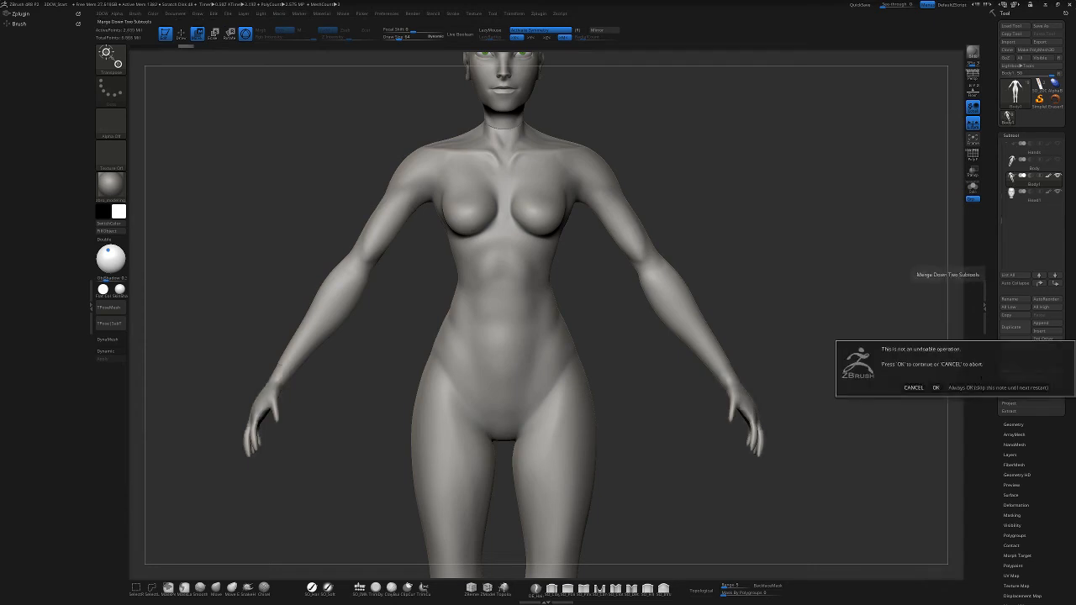
key(Return)
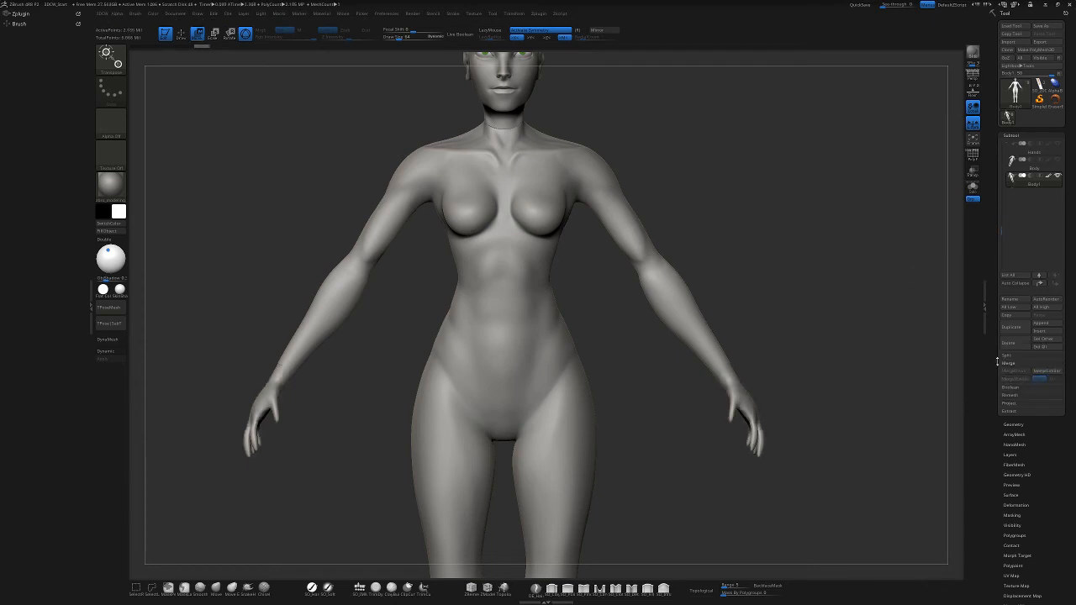
Rename the merged figure subtool
click(1014, 300)
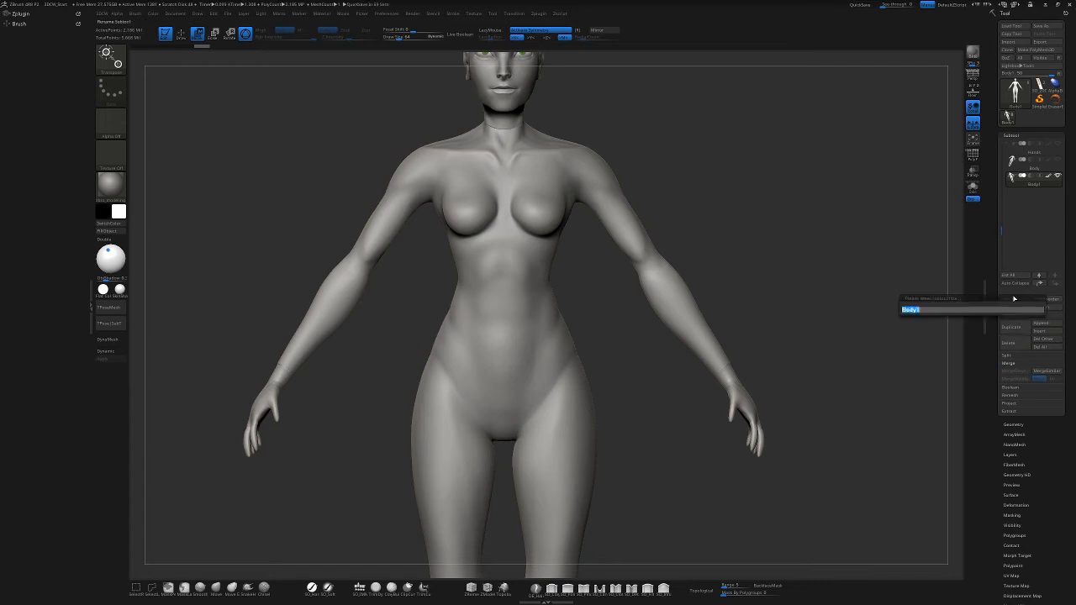
key(BackSpace)
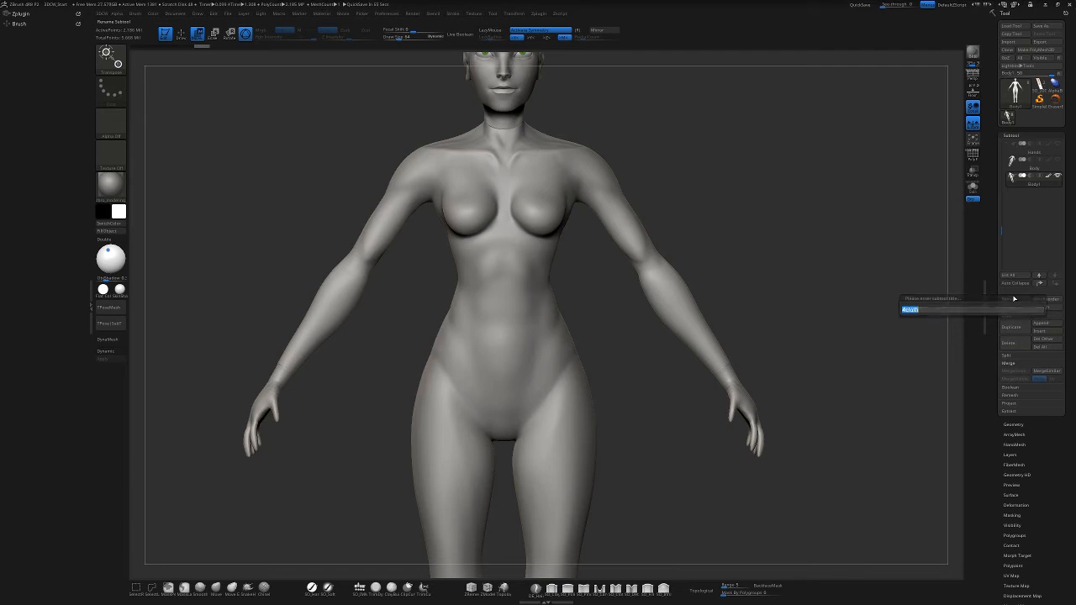
key(Return)
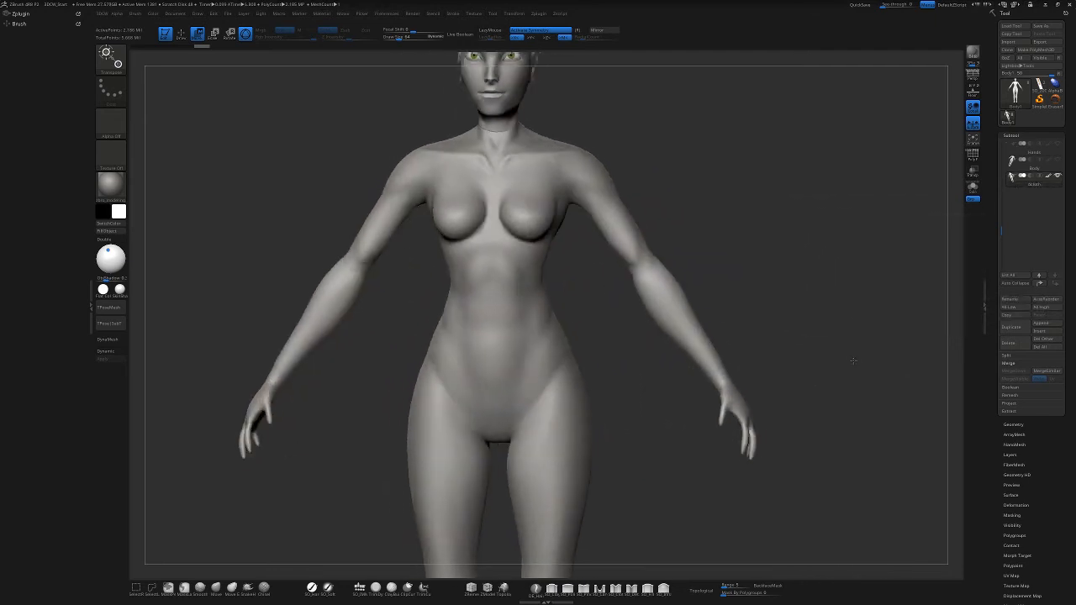
Remesh the merged figure into one continuous mesh with DynaMesh Master at a target of 1.5 million polygons
alt+drag(859, 411, 831, 378)
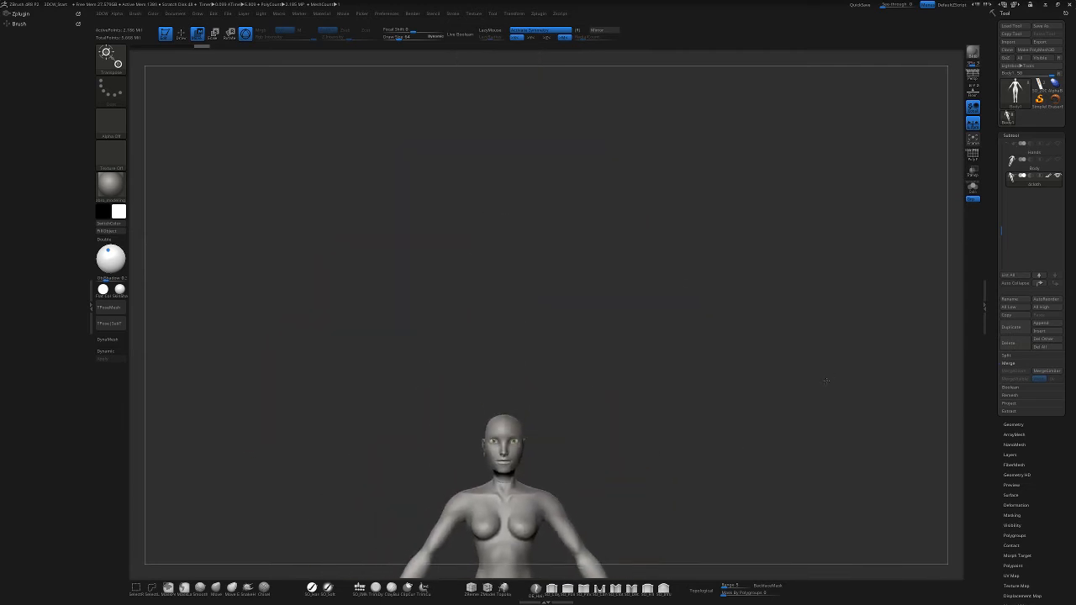
alt+drag(753, 459, 801, 205)
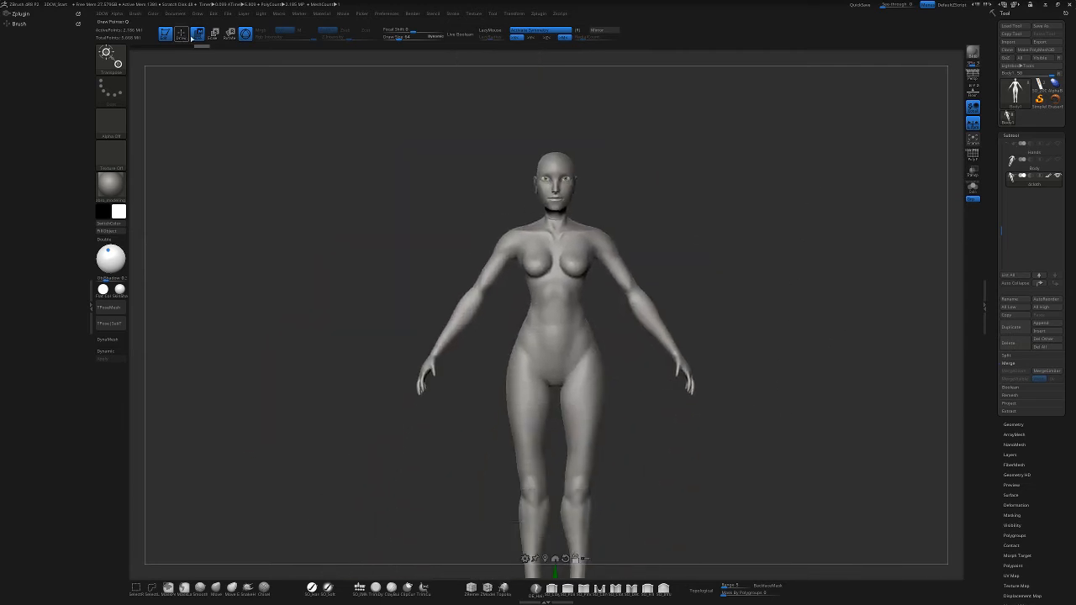
mouse_move(821, 378)
alt+mouse_down()
mouse_move(820, 389)
mouse_move(807, 378)
alt+mouse_up()
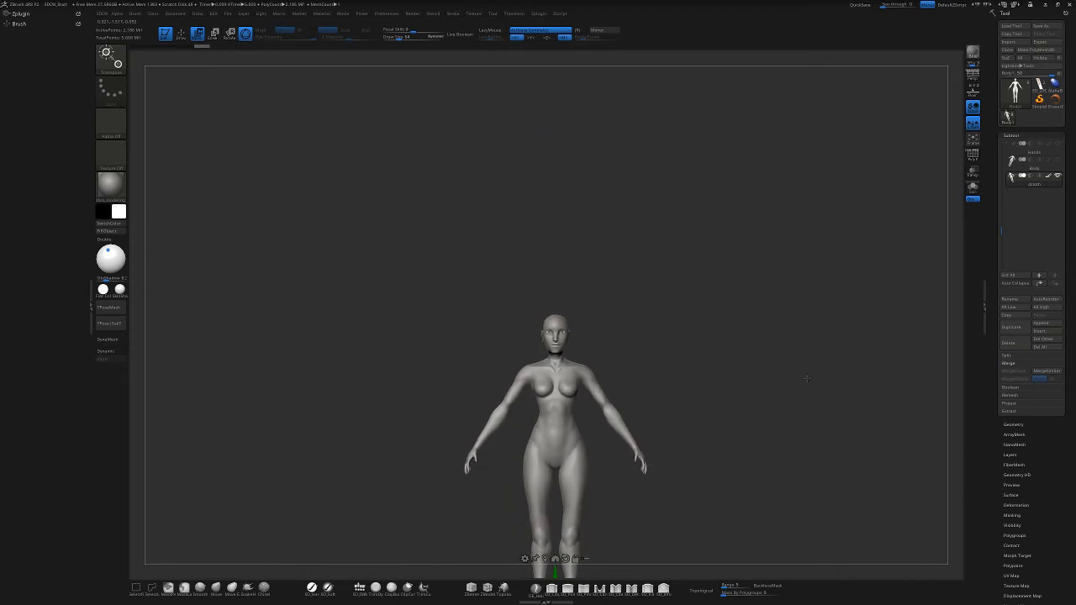
alt+drag(765, 425, 786, 333)
click(550, 444)
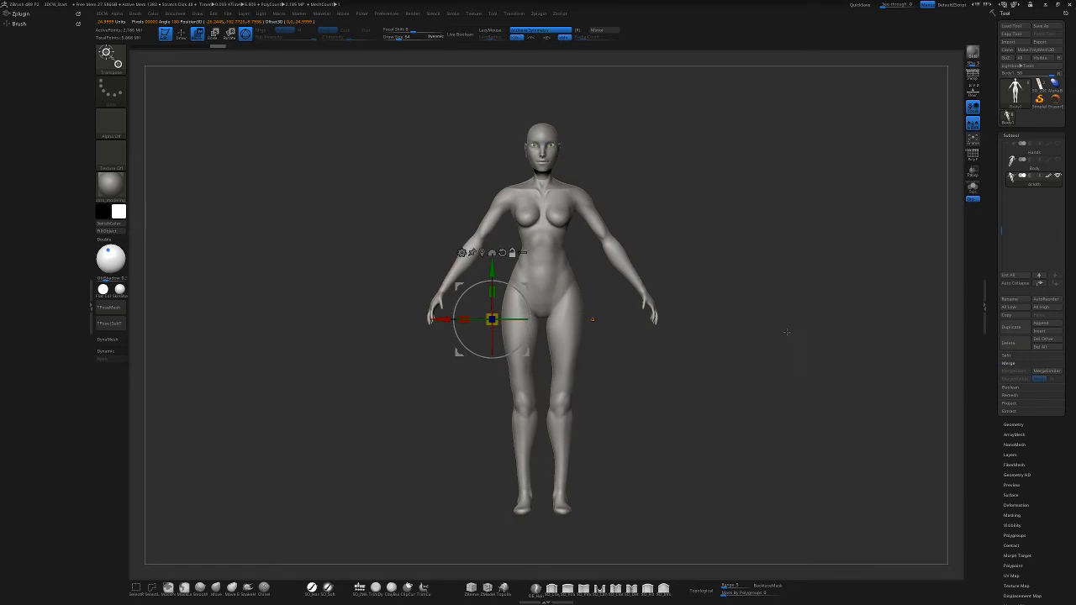
click(24, 14)
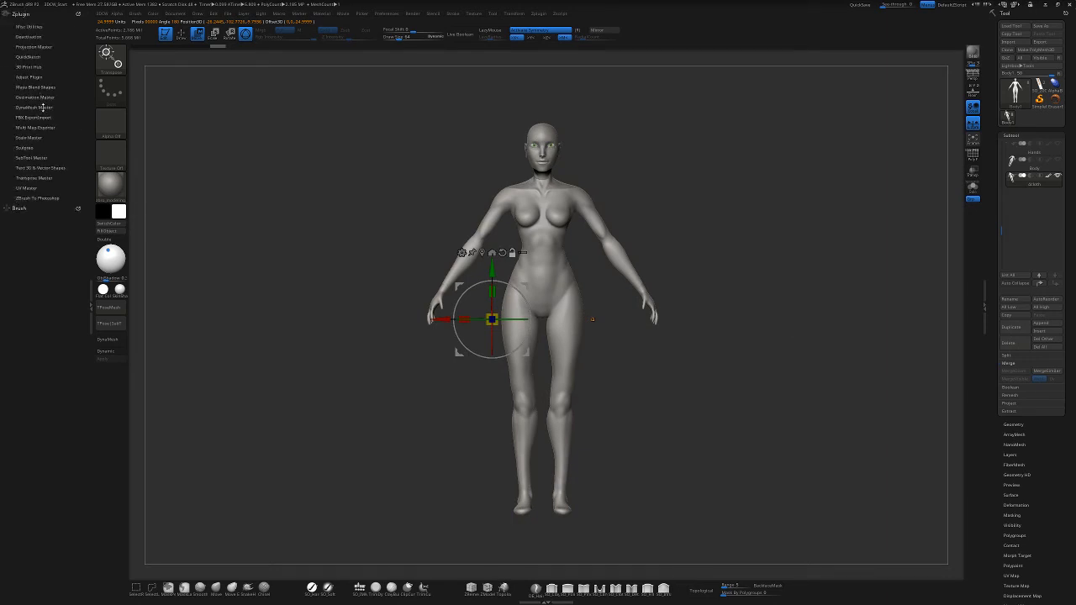
click(38, 107)
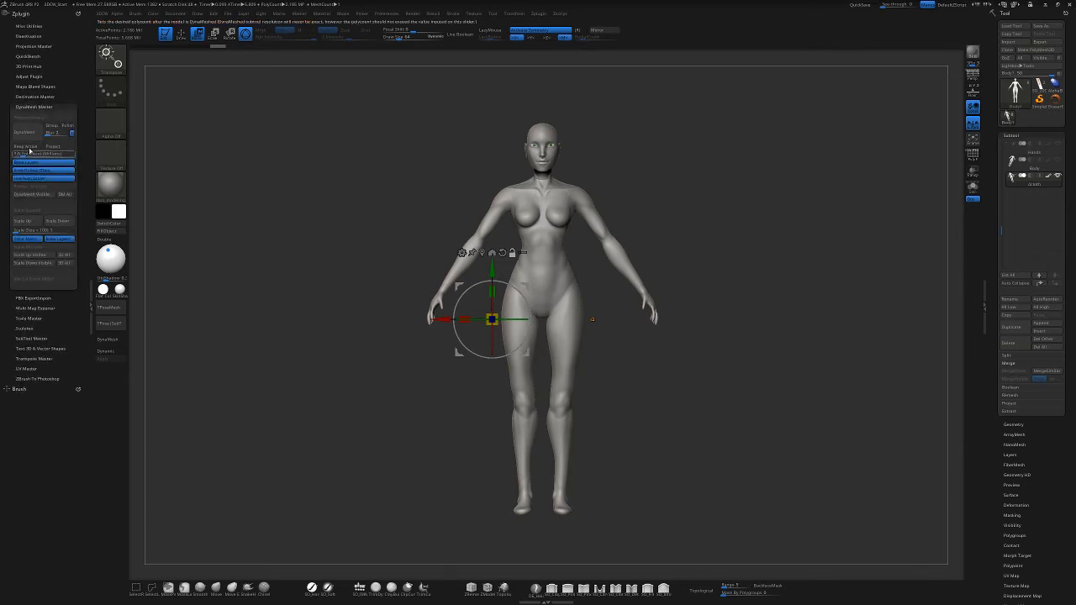
click(27, 132)
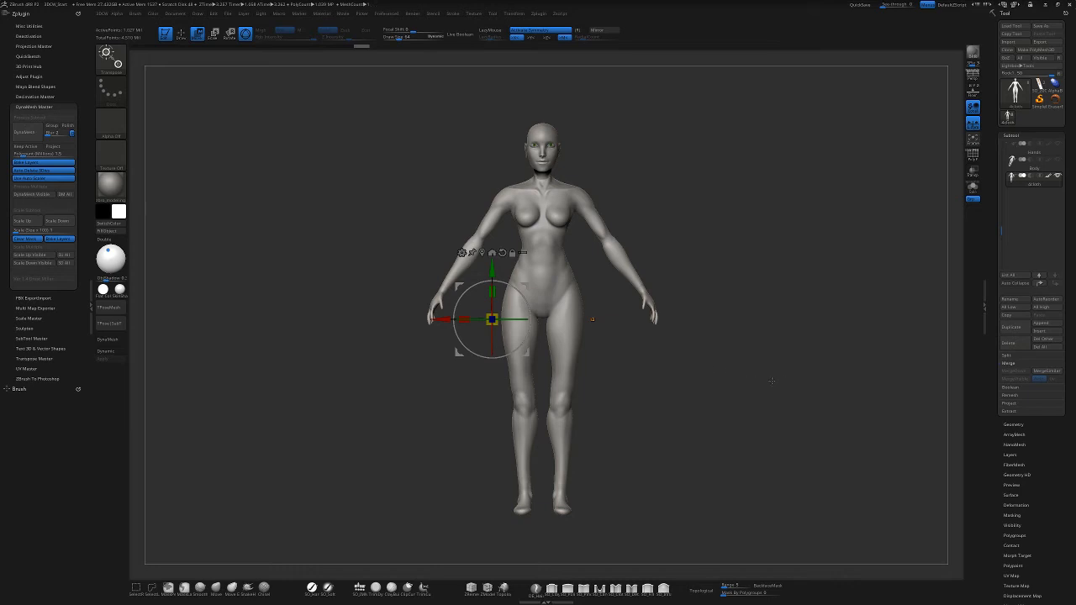
With a smaller brush in Draw mode, smooth the seam between head and body on the side of the neck
shift+drag(793, 377, 693, 376)
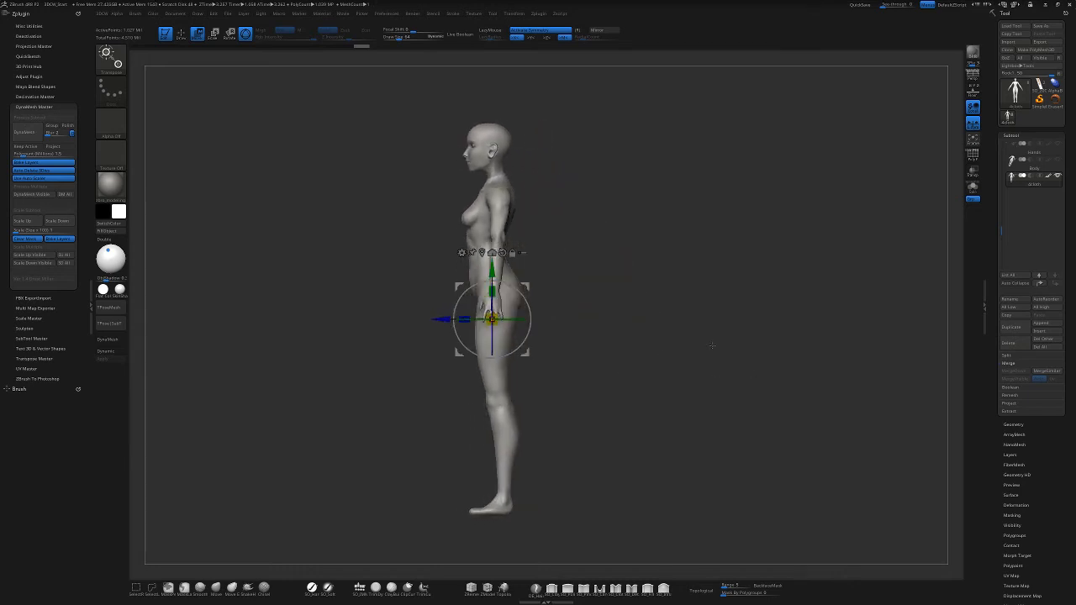
click(181, 36)
mouse_move(645, 218)
alt+mouse_down()
mouse_move(647, 238)
mouse_move(624, 241)
mouse_move(661, 267)
mouse_move(673, 191)
mouse_move(677, 229)
mouse_move(674, 217)
mouse_move(656, 298)
mouse_move(687, 294)
mouse_move(702, 277)
mouse_move(746, 308)
alt+mouse_up()
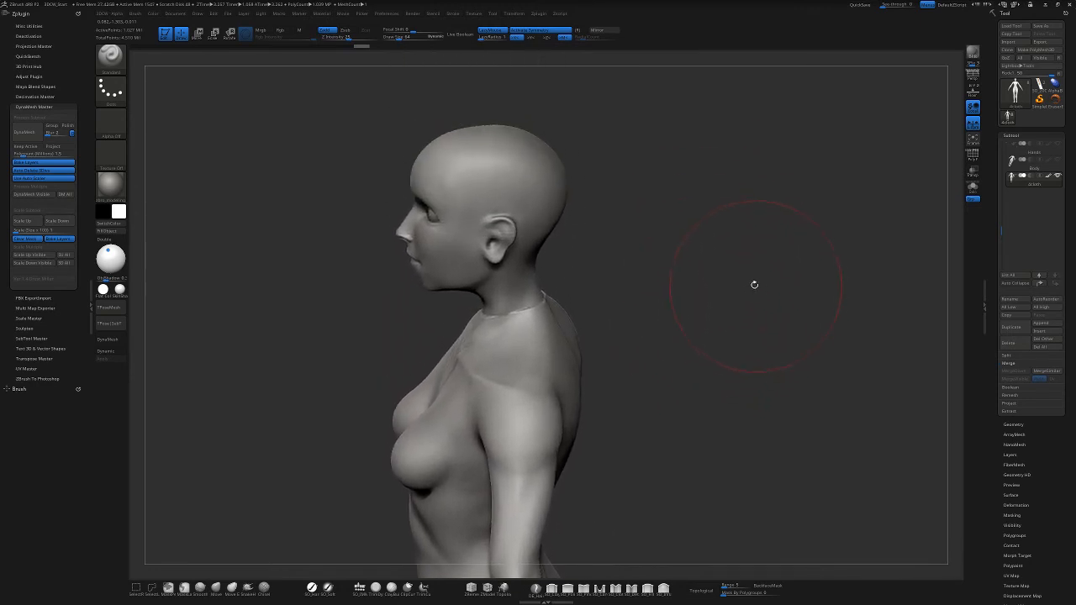
key(space)
click(744, 284)
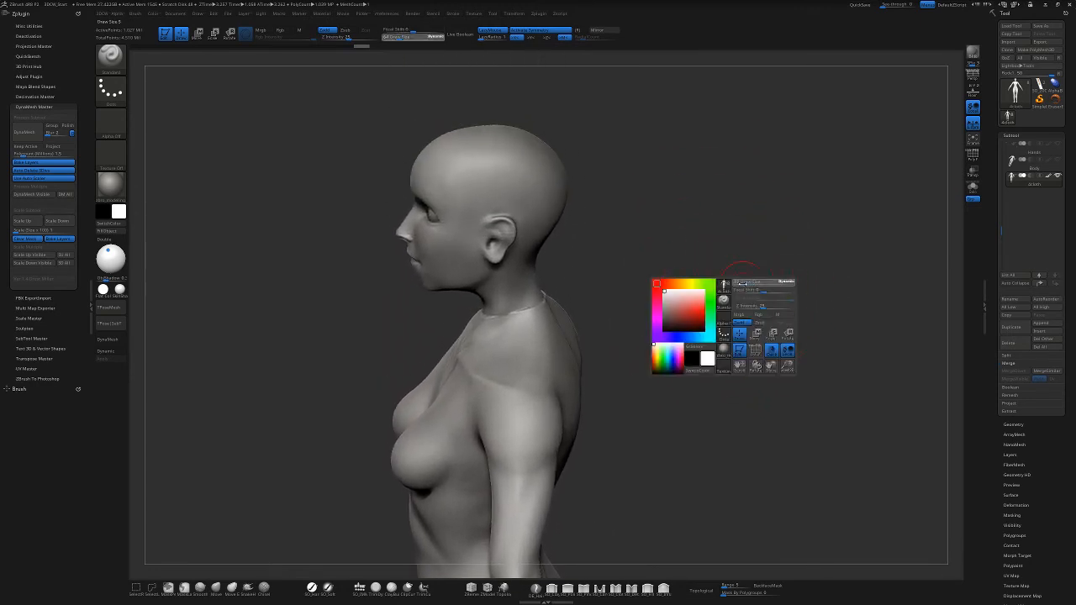
drag(743, 284, 745, 283)
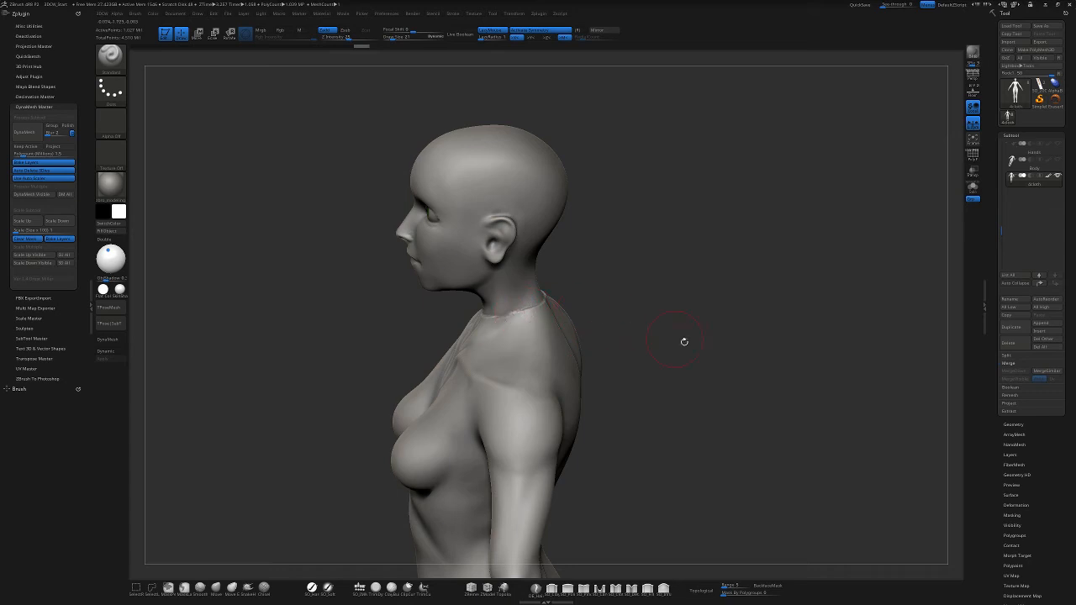
mouse_move(684, 342)
mouse_down()
mouse_move(732, 354)
mouse_move(828, 299)
mouse_move(762, 328)
mouse_move(656, 319)
mouse_up()
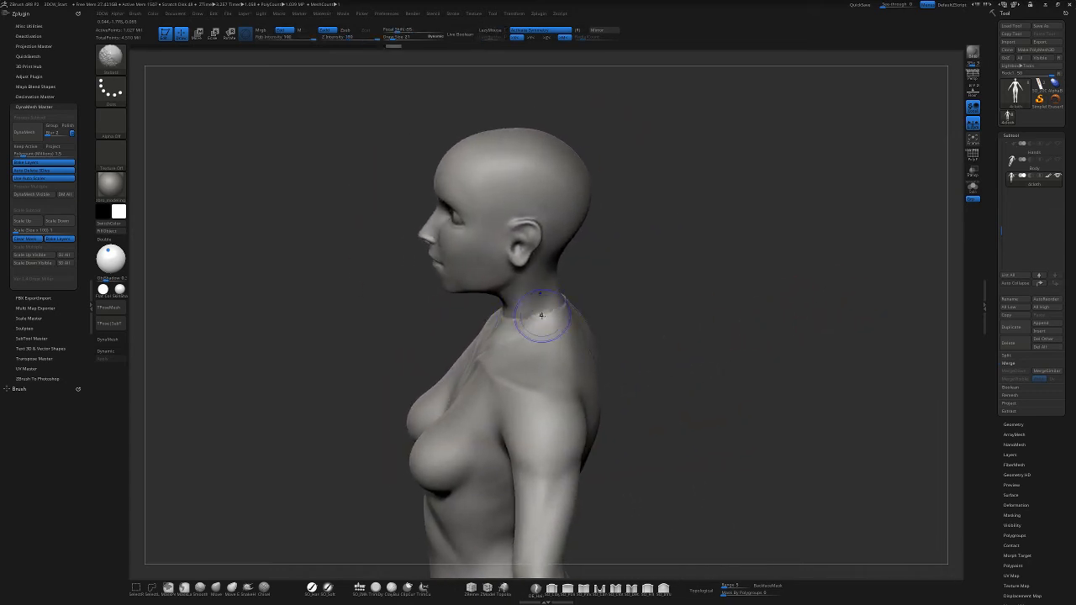
shift+drag(542, 316, 552, 309)
Smooth the rest of the neck seam around the nape and the base of the neck
mouse_move(701, 301)
mouse_down()
mouse_move(610, 312)
mouse_move(569, 302)
mouse_up()
mouse_move(690, 257)
mouse_down()
mouse_move(678, 277)
mouse_move(691, 306)
mouse_move(730, 337)
mouse_up()
shift+drag(595, 264, 589, 277)
drag(529, 428, 596, 242)
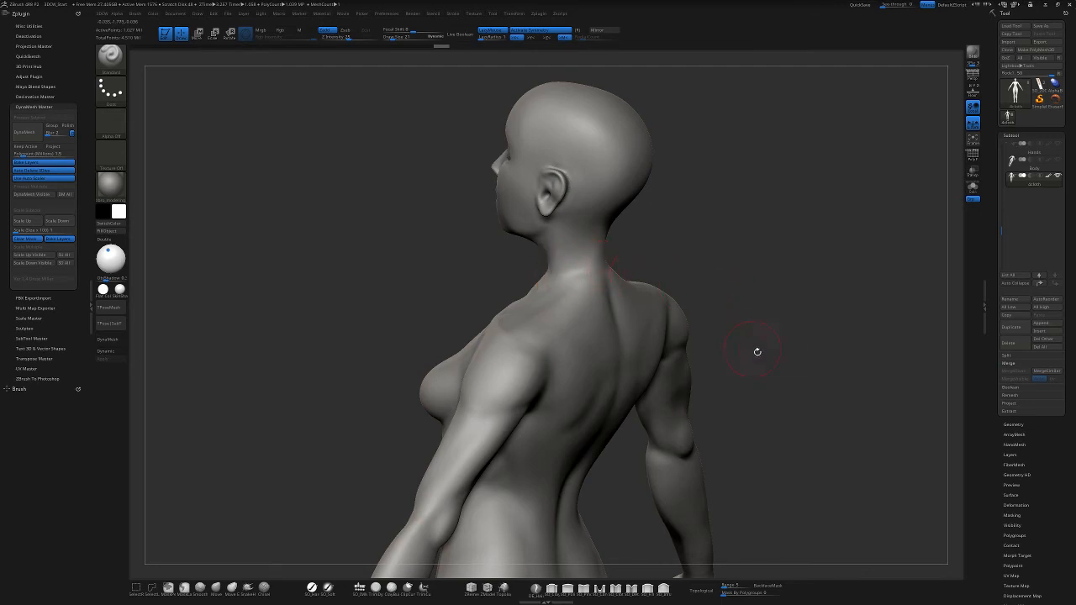
drag(757, 353, 790, 335)
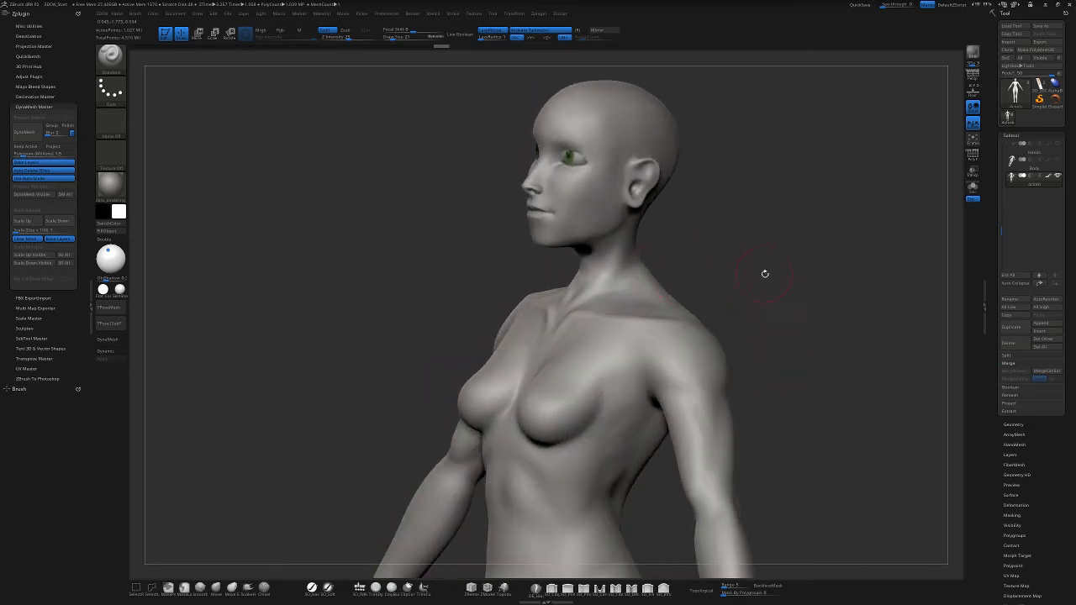
drag(765, 271, 689, 294)
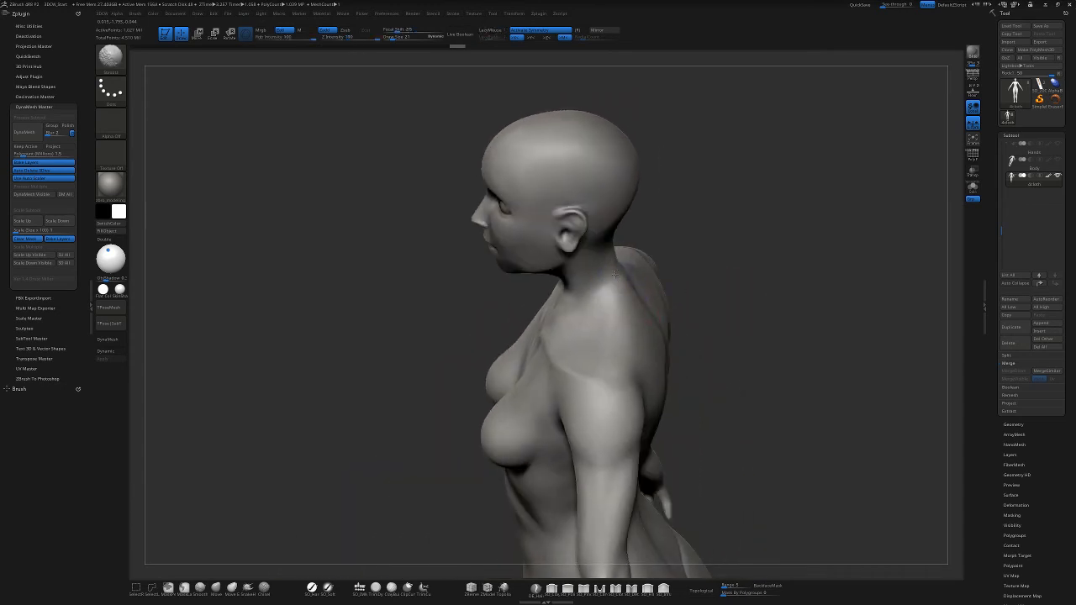
Smooth the seam where the hand joins the forearm, and return to a front view of the whole figure
drag(757, 353, 800, 304)
key(f)
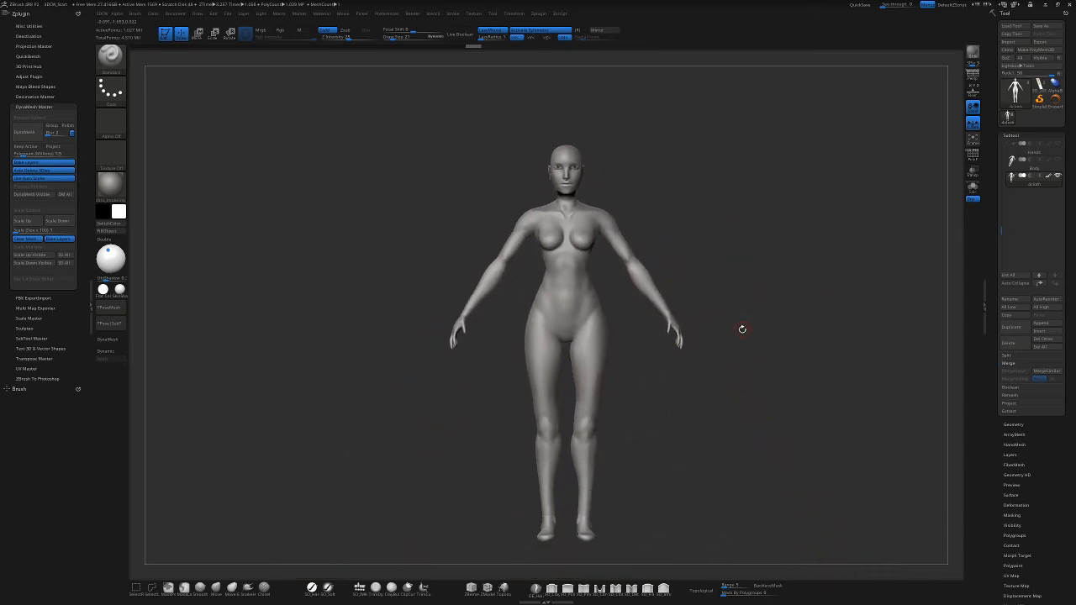
mouse_move(769, 320)
mouse_down()
mouse_move(763, 361)
mouse_move(753, 362)
mouse_up()
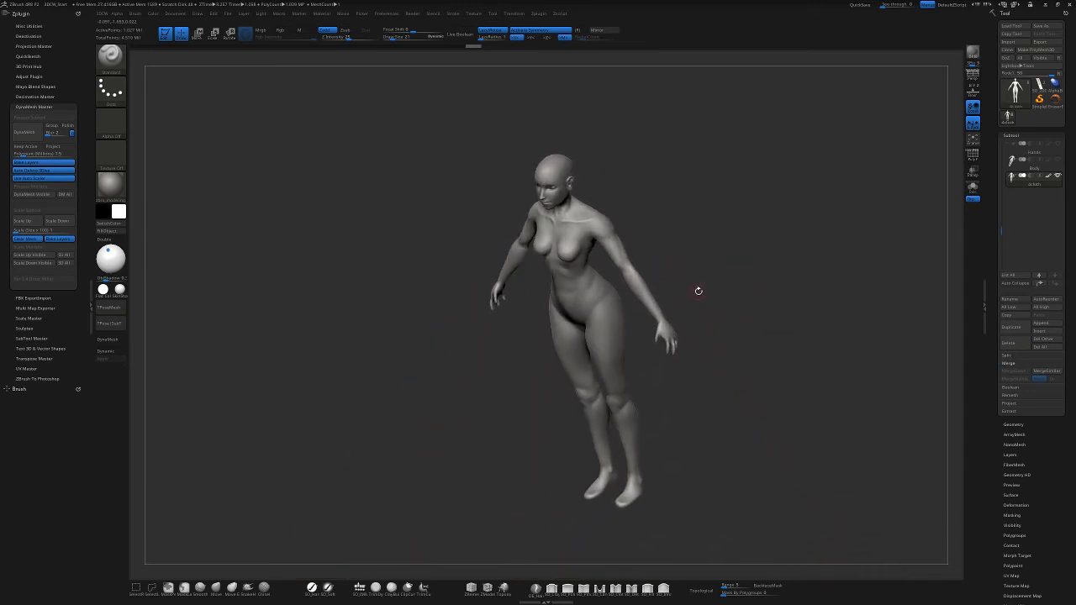
key(shift)
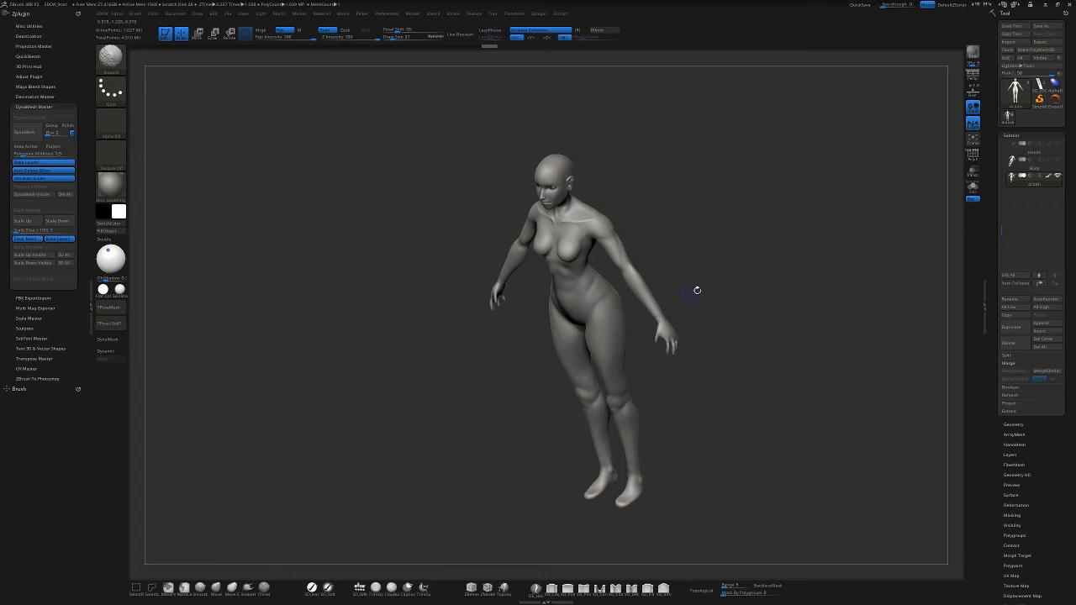
mouse_move(697, 290)
mouse_down()
mouse_move(665, 313)
mouse_move(664, 336)
mouse_up()
mouse_move(685, 405)
mouse_down()
mouse_move(772, 338)
mouse_move(774, 367)
mouse_move(745, 346)
mouse_up()
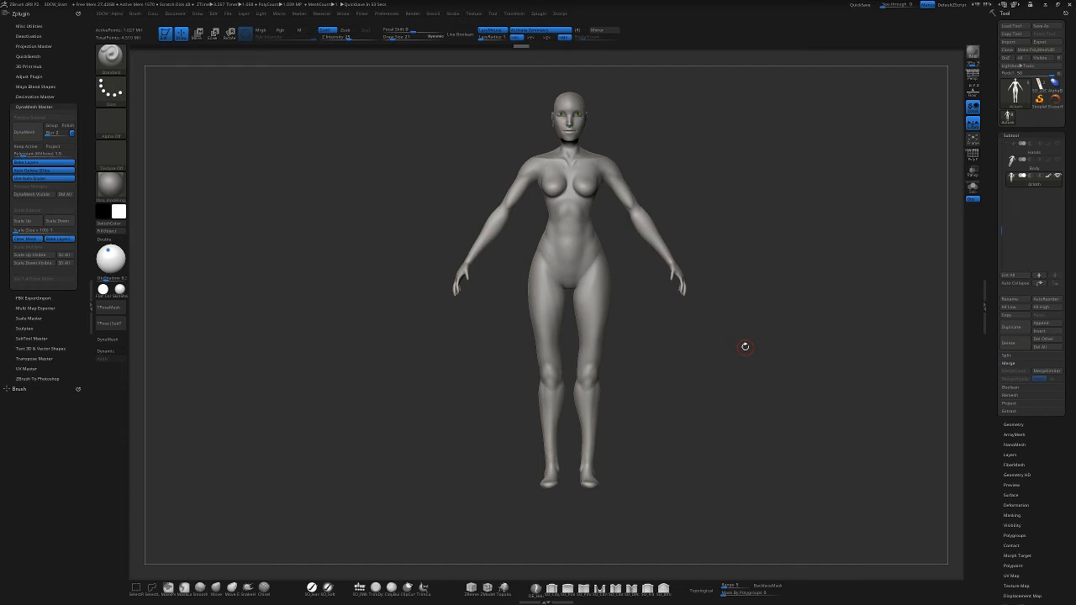
Pre-process the merged figure in Decimation Master and decimate it to 40 thousand points
click(41, 97)
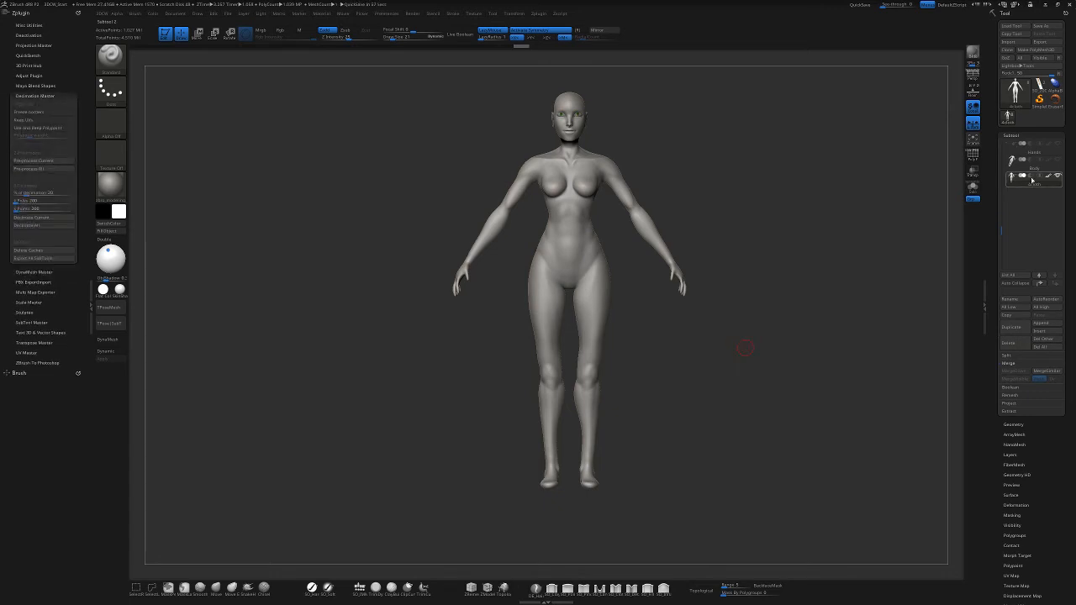
mouse_move(1035, 190)
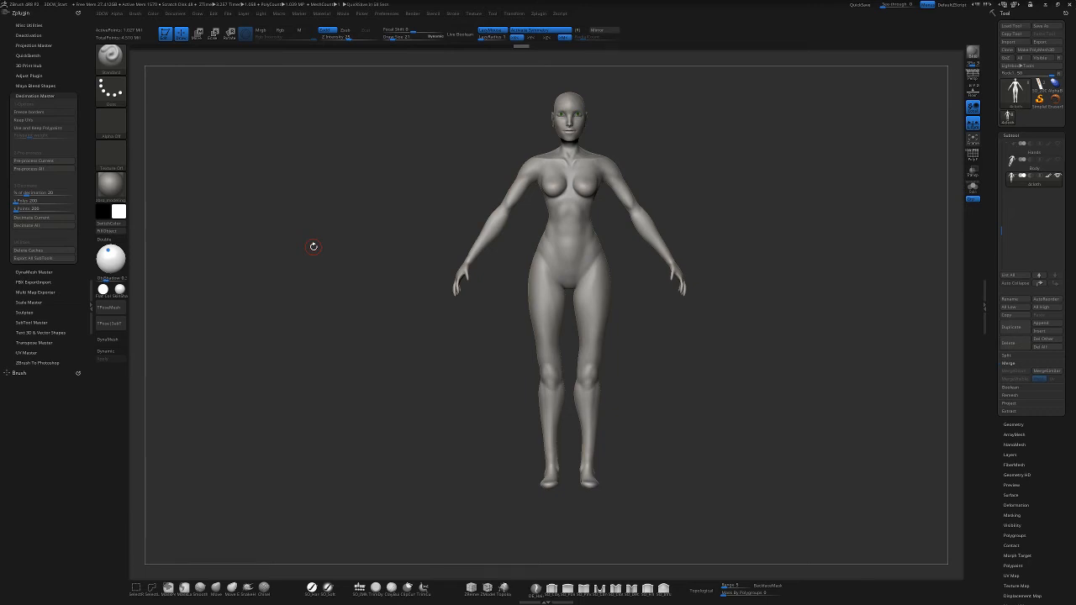
click(47, 161)
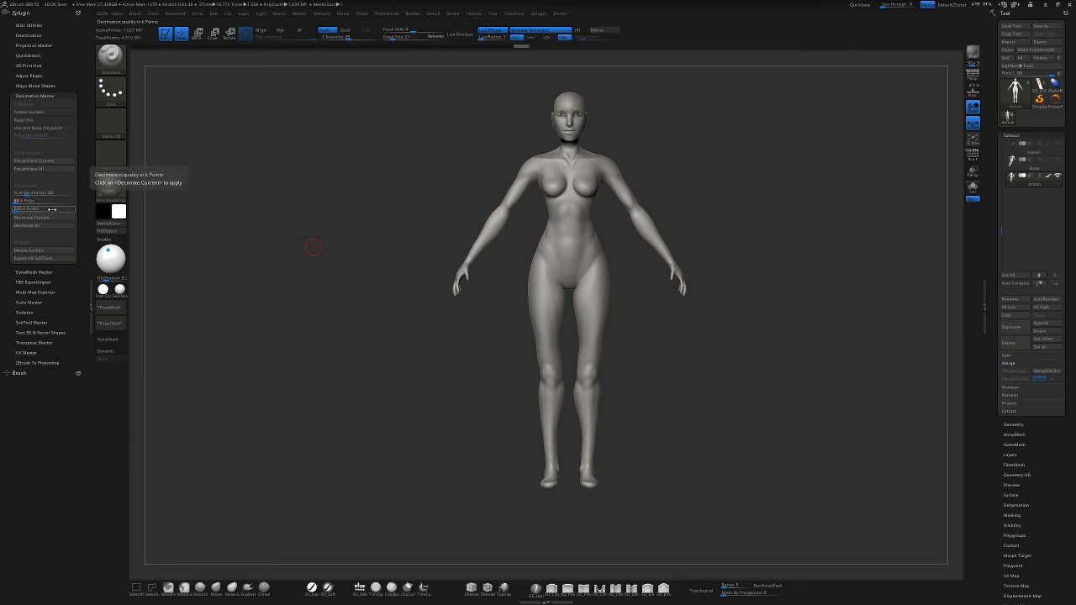
text(40)
key(Return)
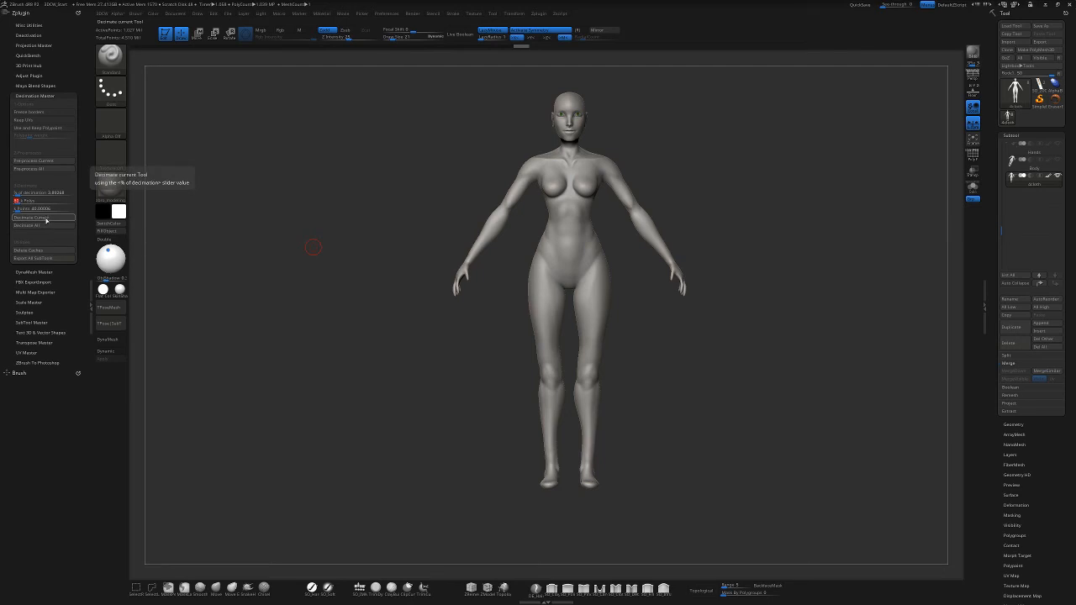
click(47, 218)
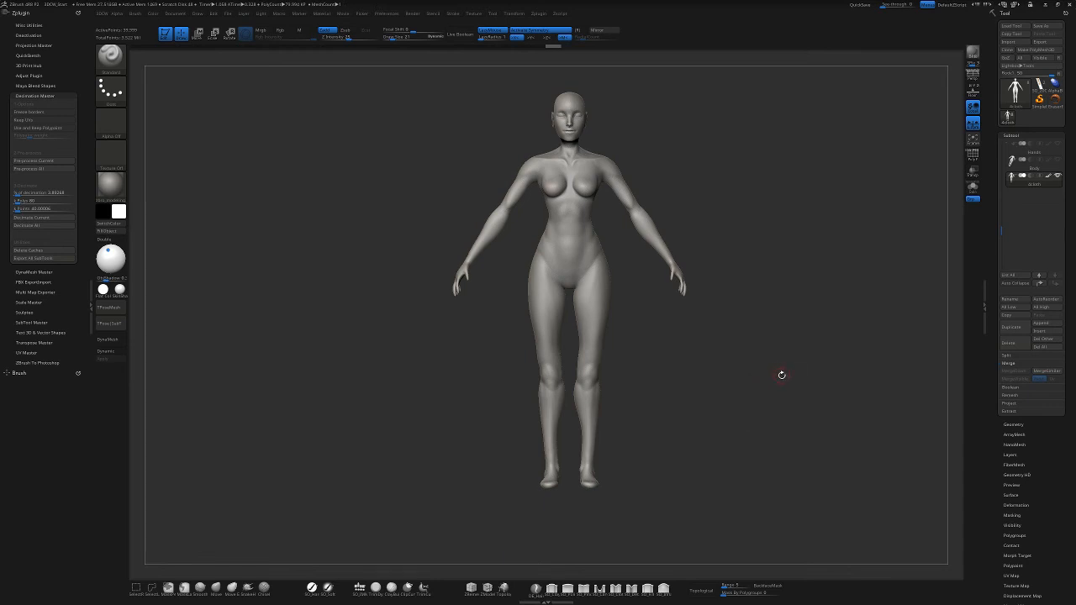
Display the figure's wireframe with PolyFrame and examine the decimated mesh
mouse_move(776, 385)
shift+mouse_down()
mouse_move(776, 361)
mouse_move(775, 373)
mouse_move(758, 367)
mouse_move(799, 363)
mouse_move(775, 374)
mouse_move(786, 370)
mouse_move(764, 364)
mouse_move(801, 372)
mouse_move(768, 386)
shift+mouse_up()
click(973, 153)
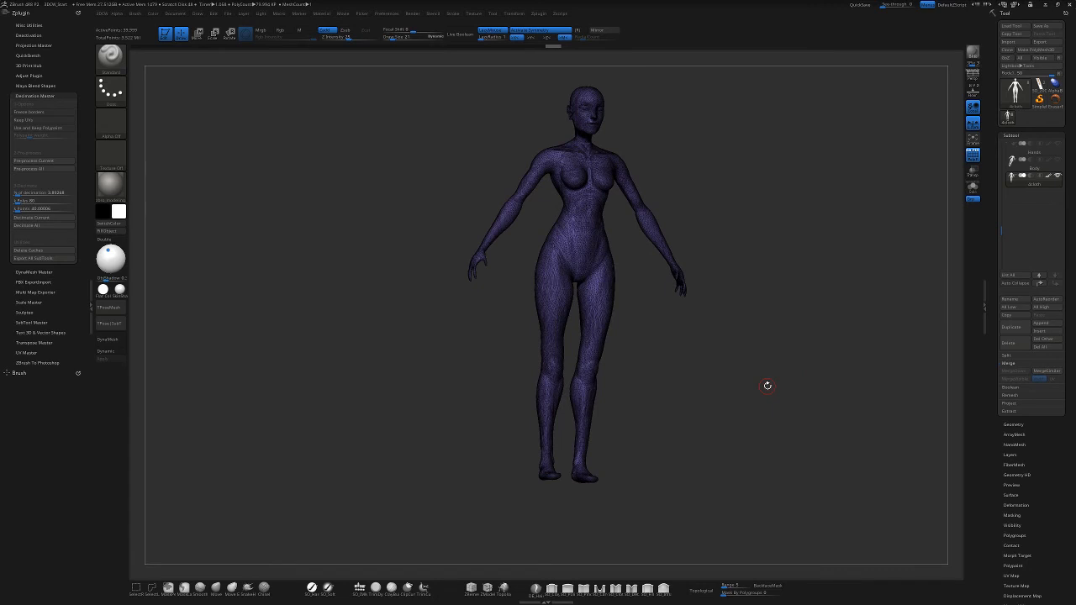
drag(810, 348, 727, 341)
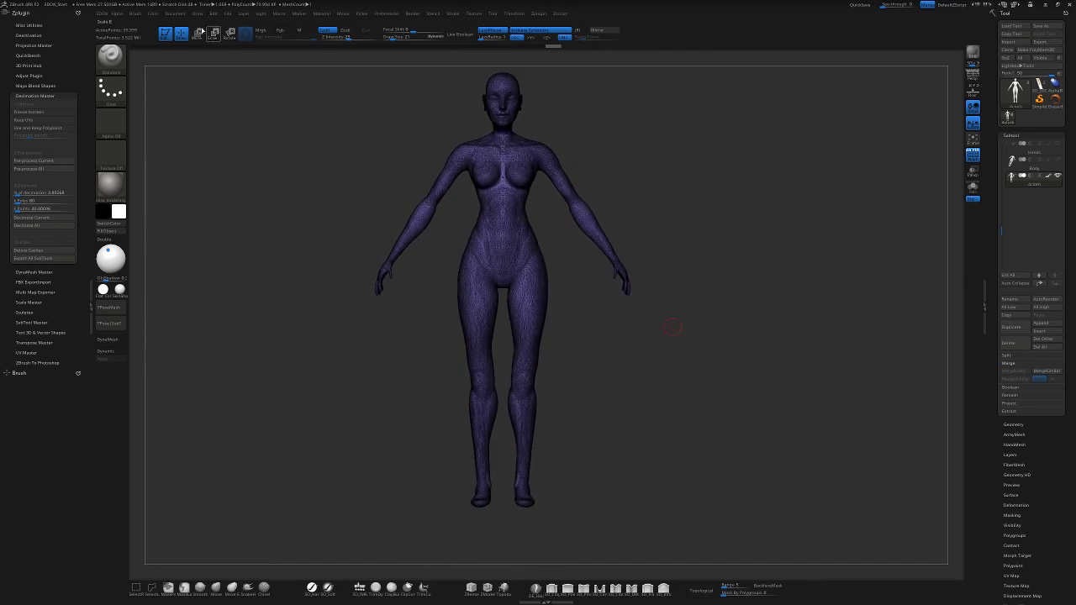
Turn off X symmetry, centre the transform gizmo on the whole figure, and return to drawing mode
click(199, 33)
key(x)
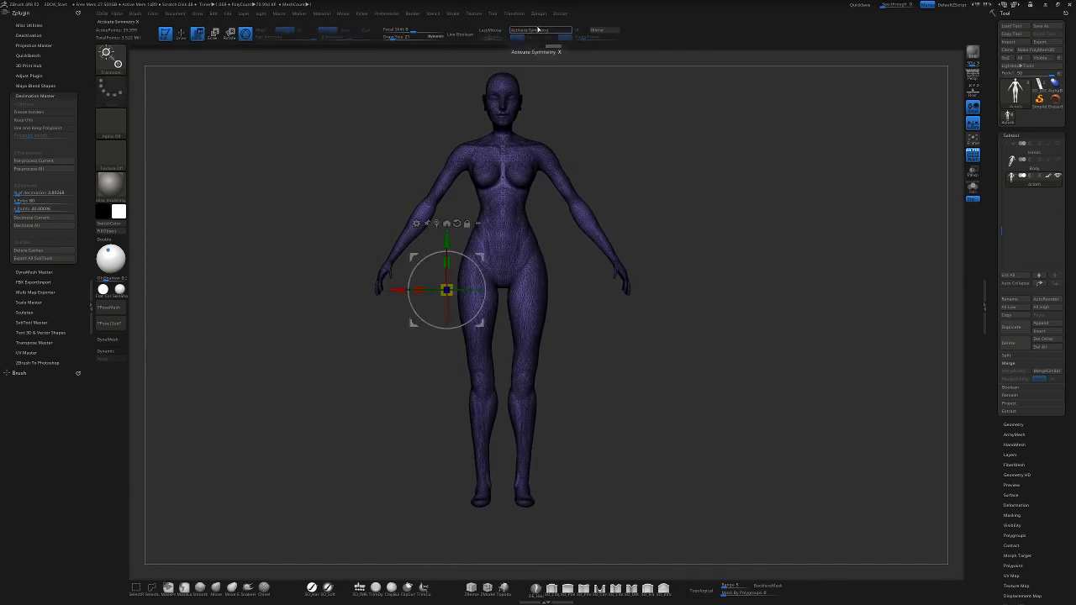
click(436, 224)
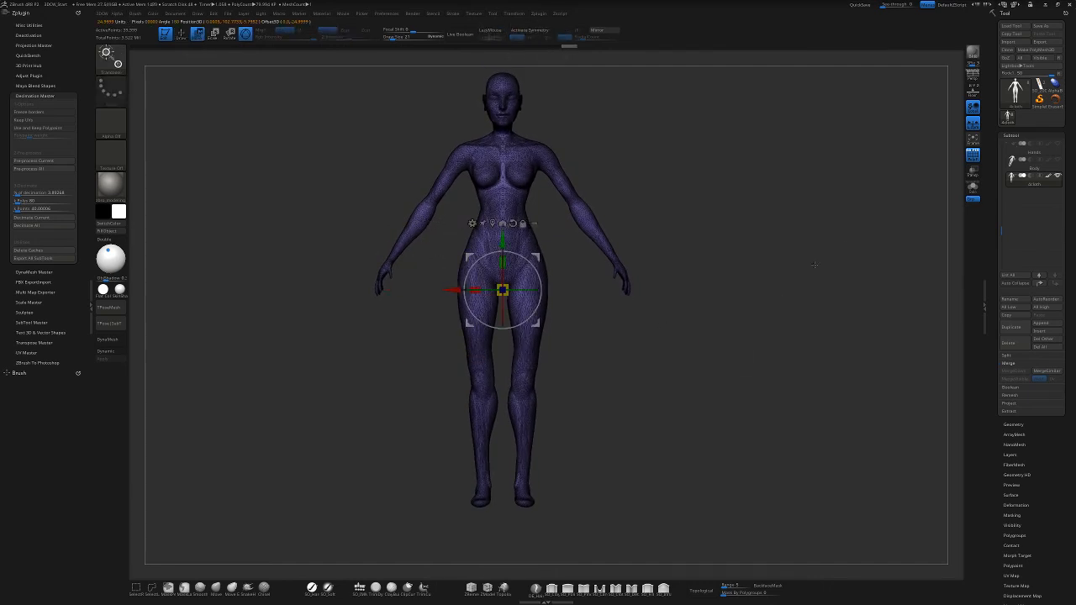
alt+drag(719, 331, 744, 352)
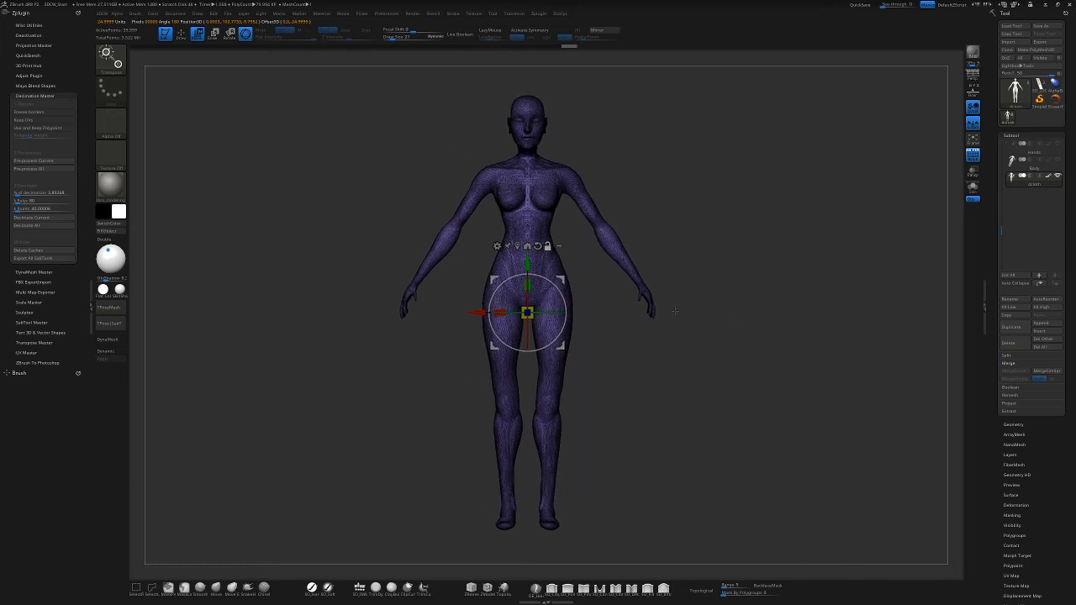
click(182, 34)
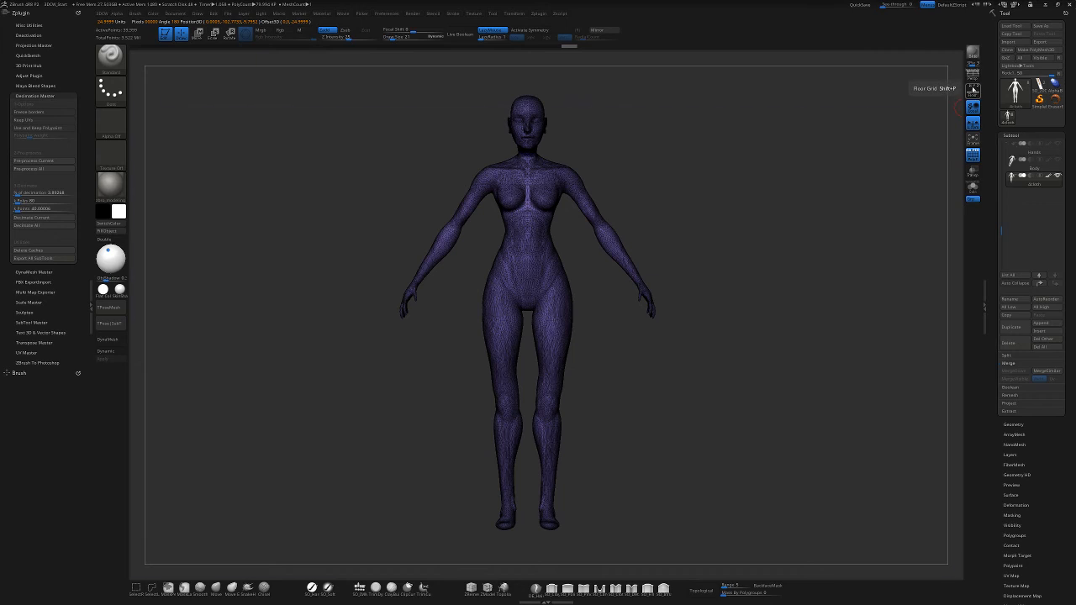
Turn on the floor grid and check how the figure's feet sit relative to the floor
click(974, 91)
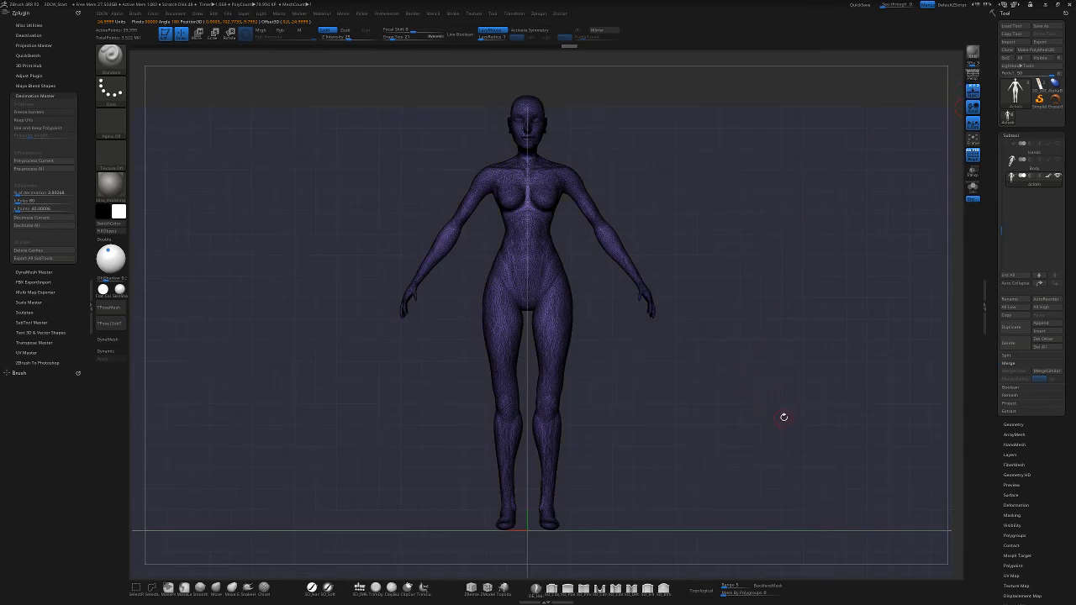
alt+drag(783, 417, 795, 364)
alt+drag(802, 420, 775, 428)
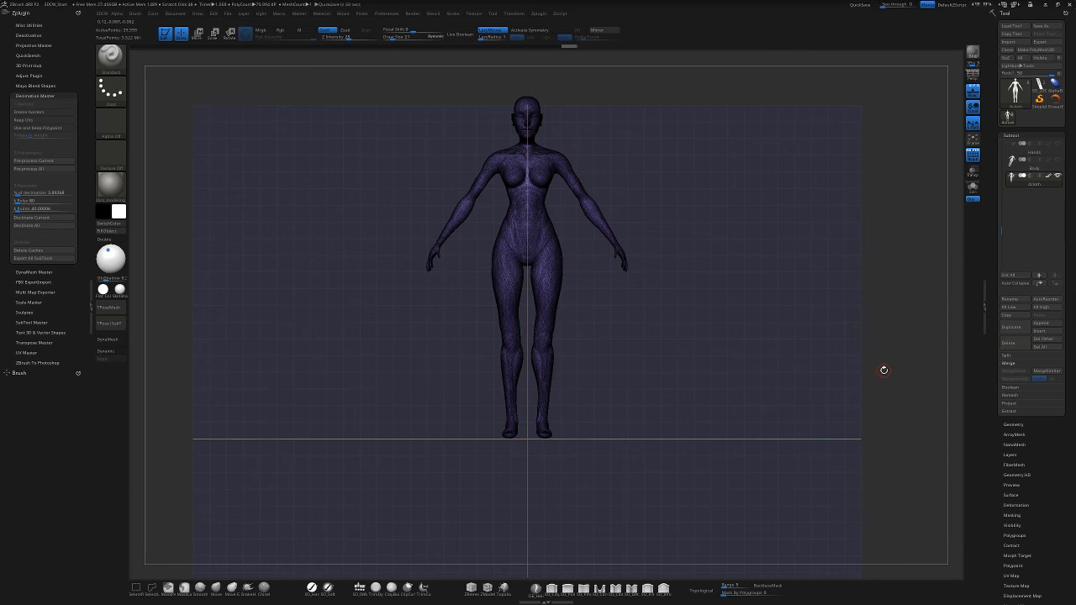
Export the decimated figure as an FBX file named 4clothv2 in the Jean Grey folder
click(38, 96)
click(34, 115)
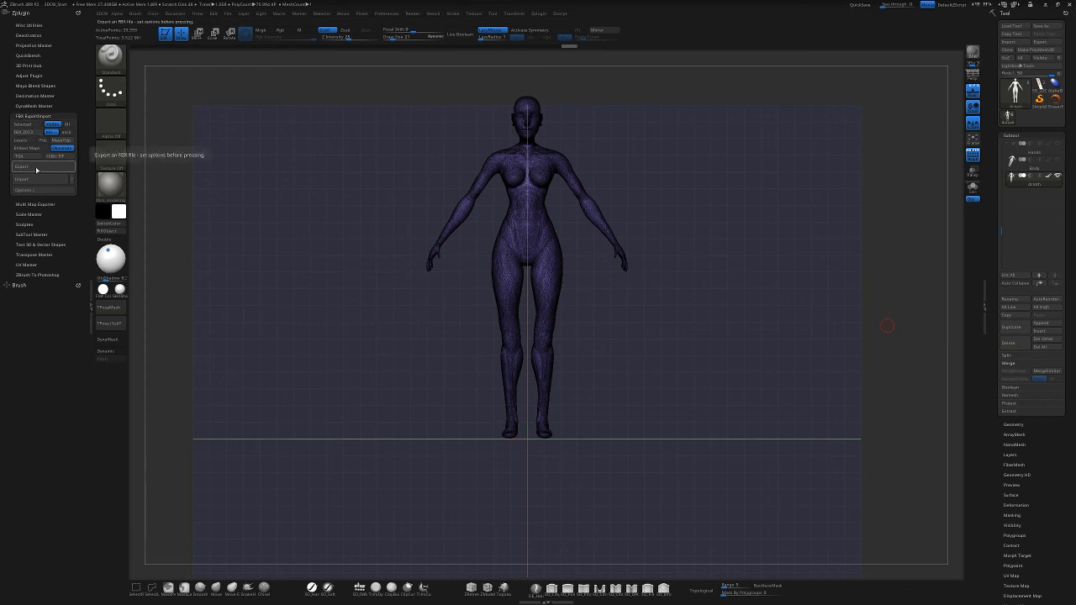
click(40, 172)
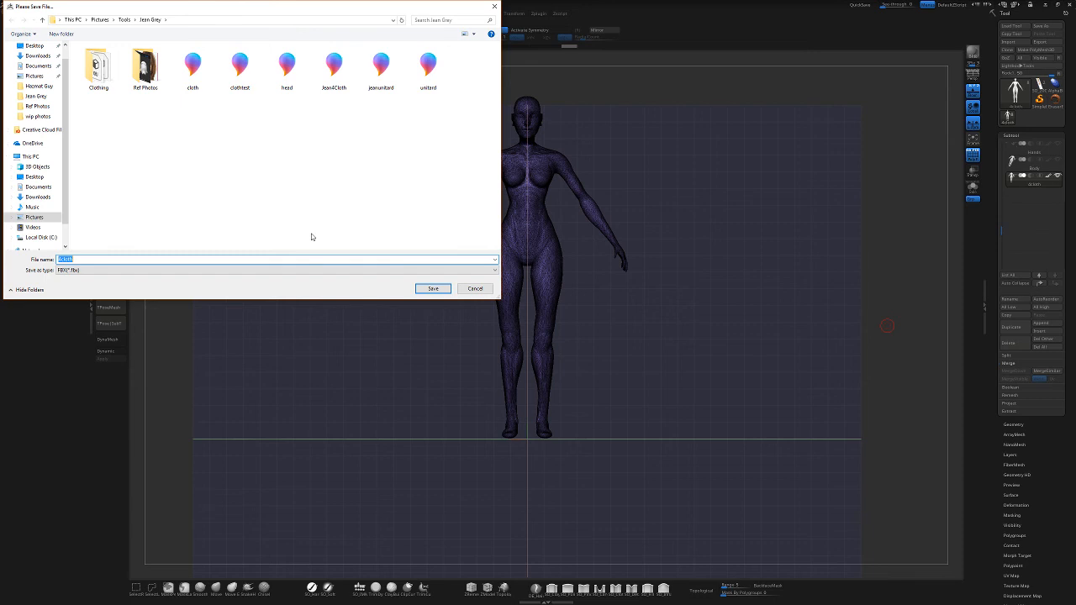
text(4)
click(433, 289)
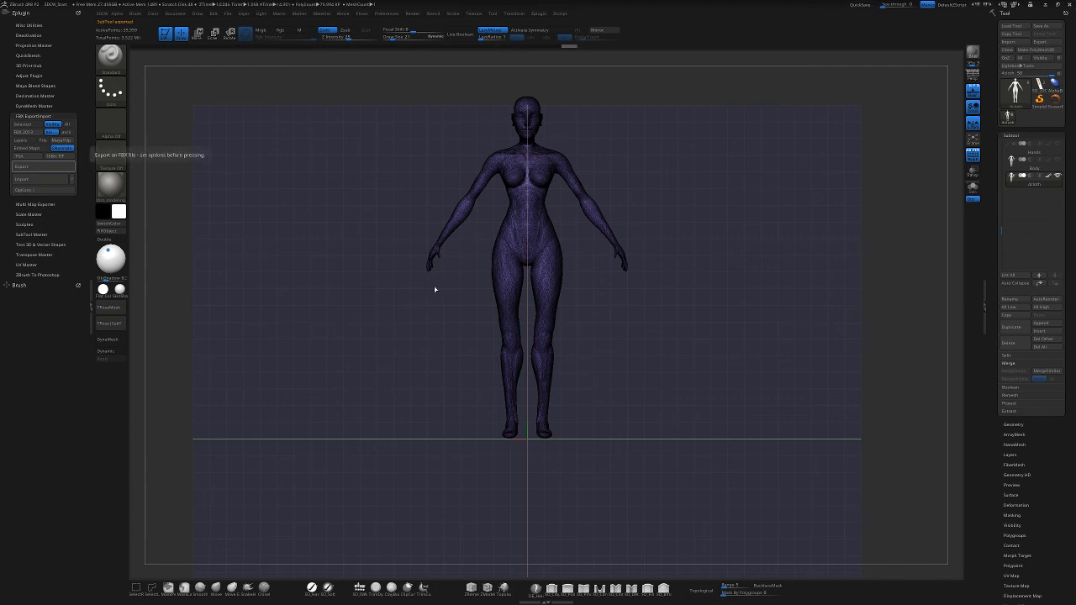
Save the figure as a ZTool named tut and close ZBrush without saving the project
click(1042, 27)
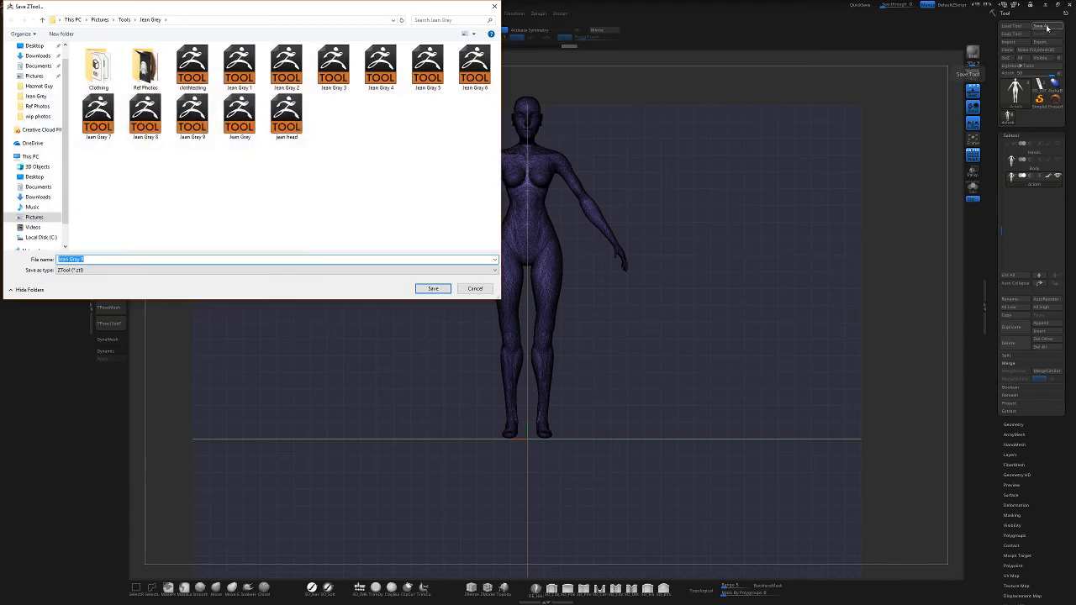
text(t)
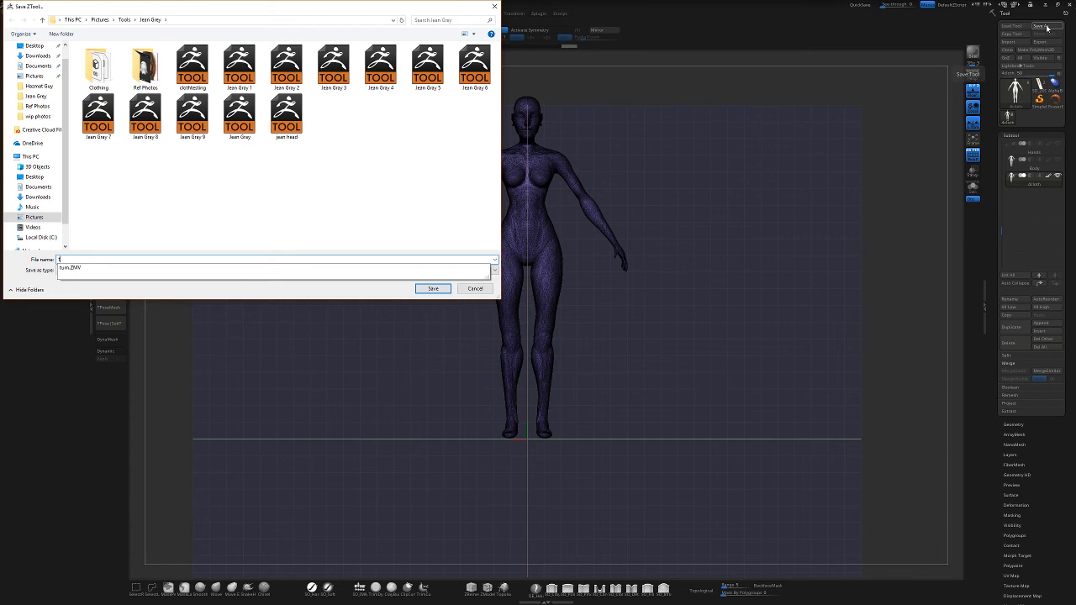
text(ur)
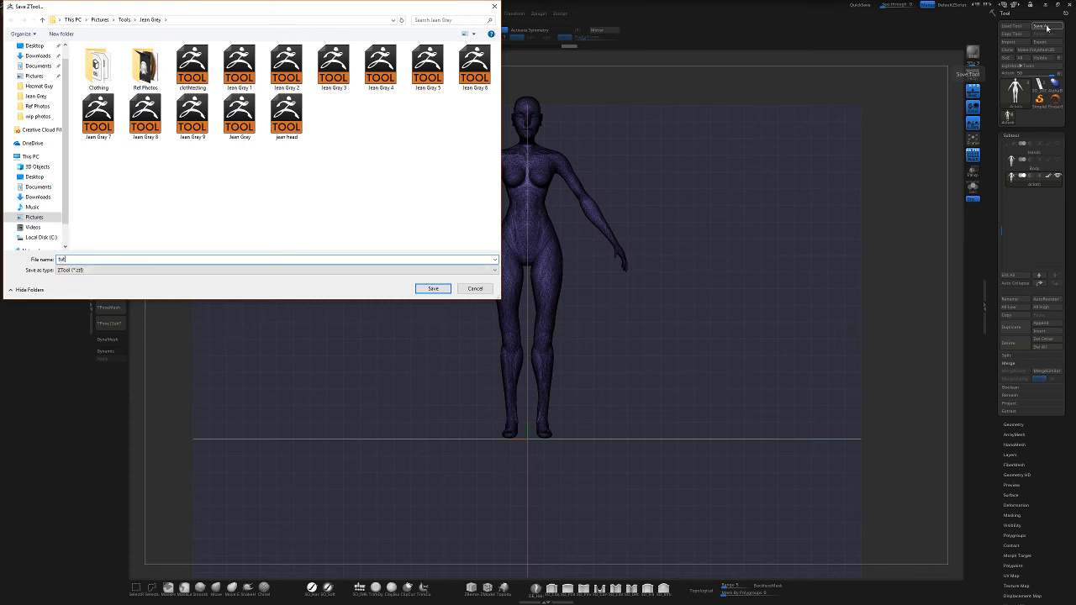
click(433, 290)
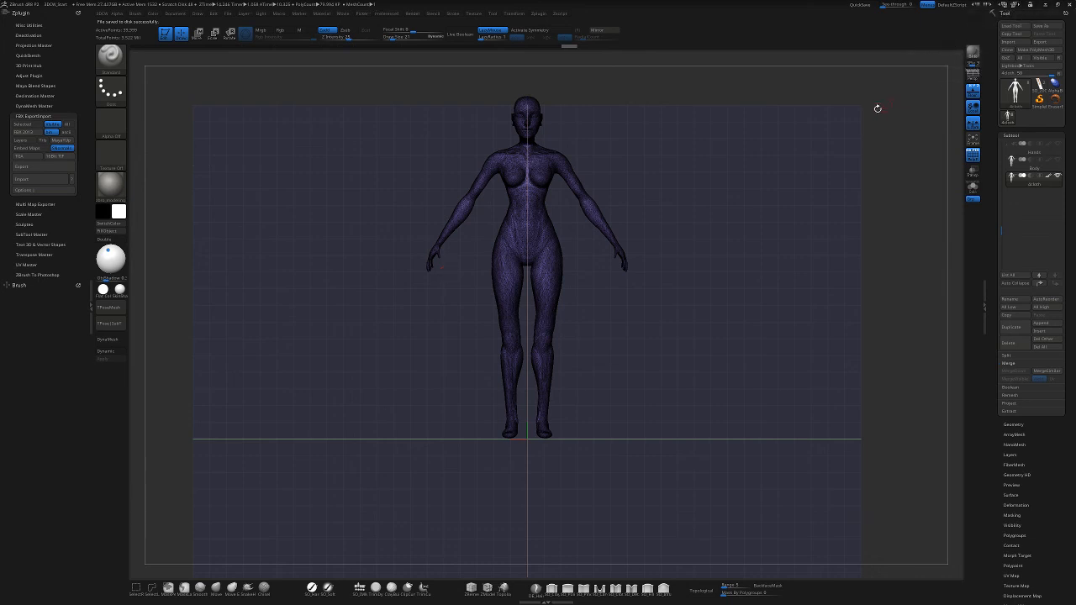
click(1070, 4)
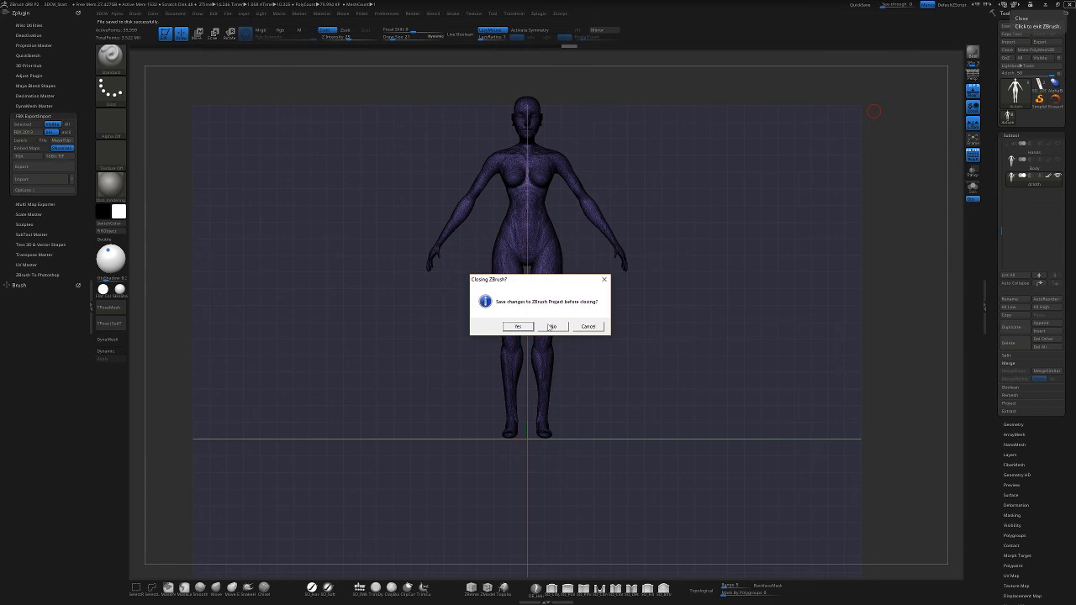
click(555, 327)
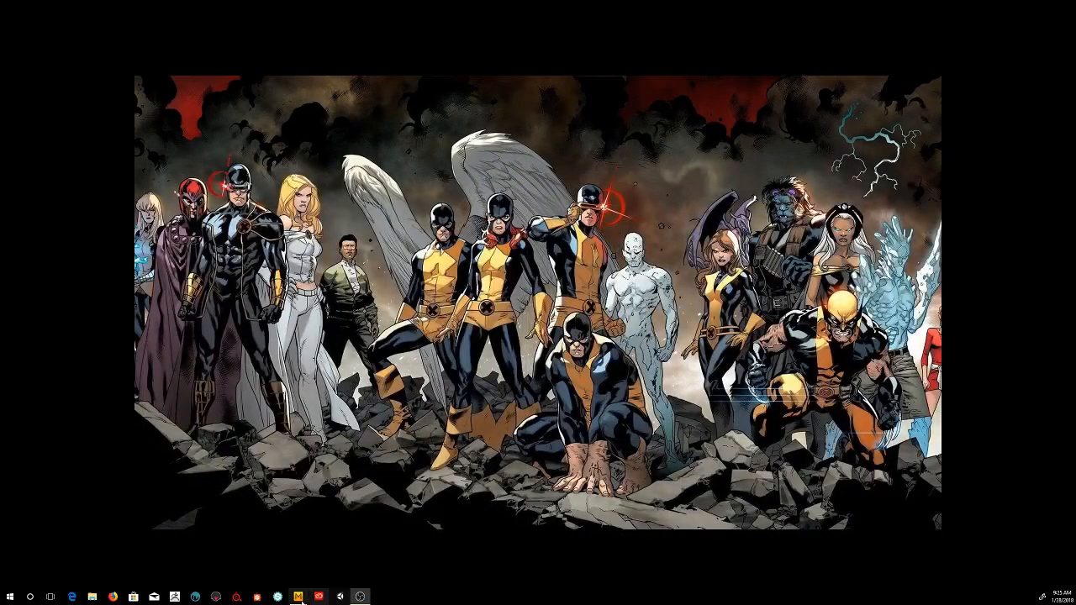
Switch to Marvelous Designer and import 4clothv2 from the Jean Grey folder as FBX with the cm (DAZ Studio) scale
click(299, 596)
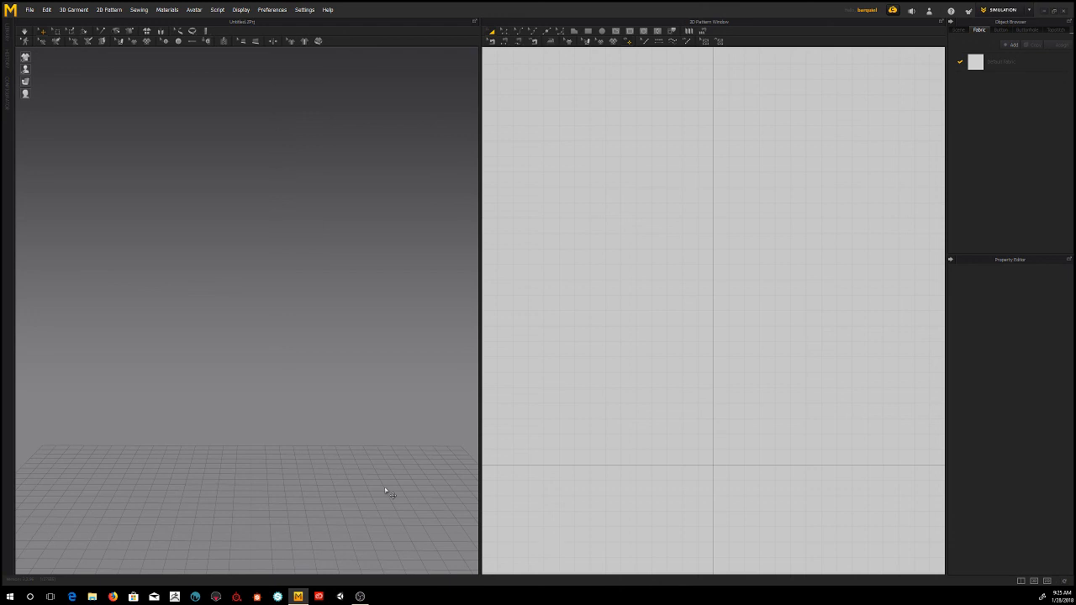
click(29, 9)
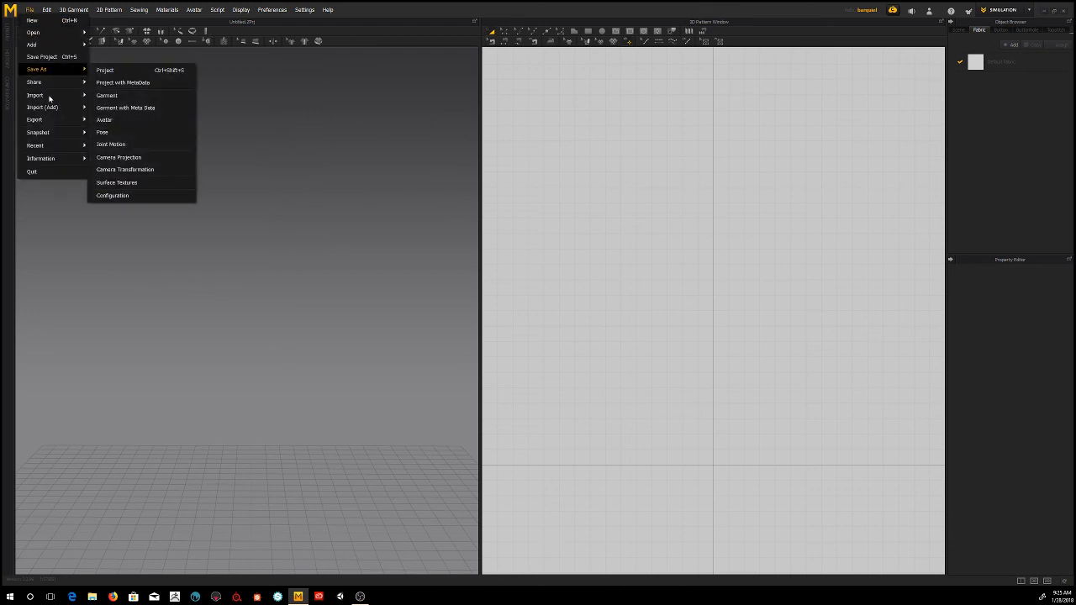
mouse_move(48, 99)
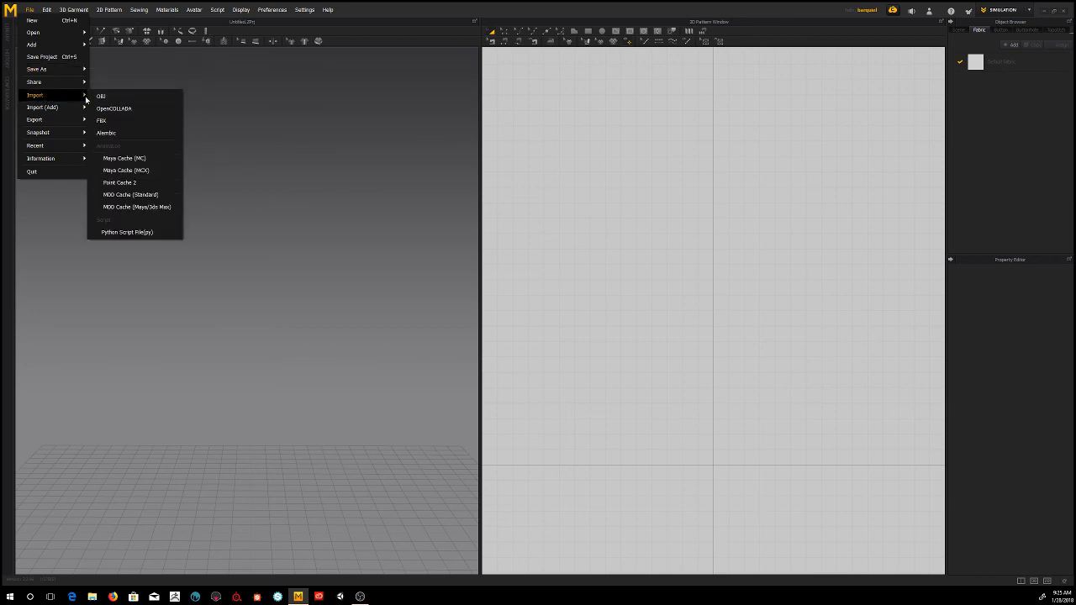
click(113, 122)
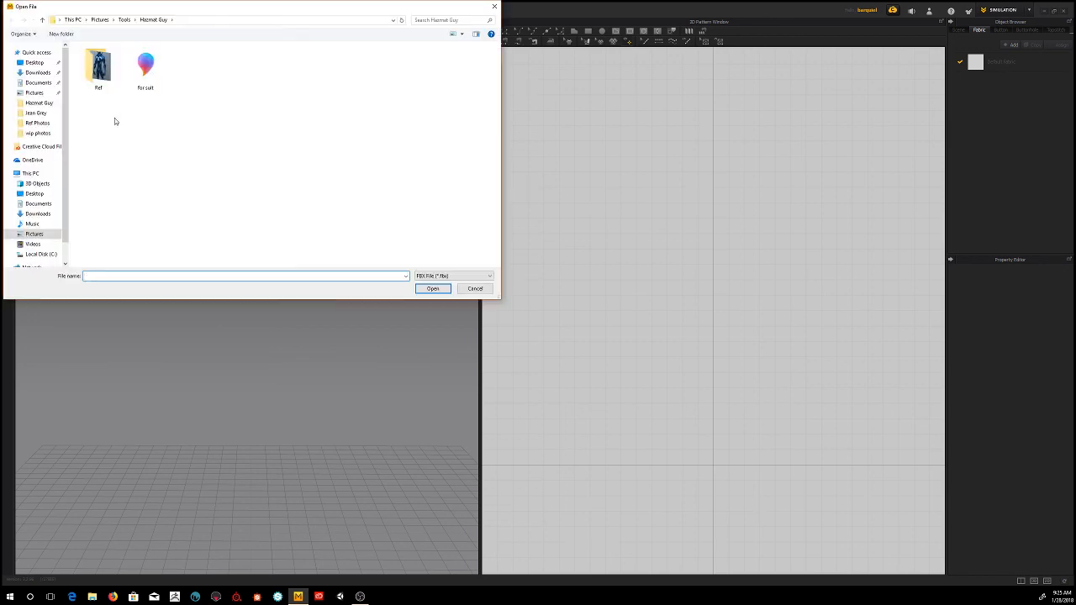
click(43, 112)
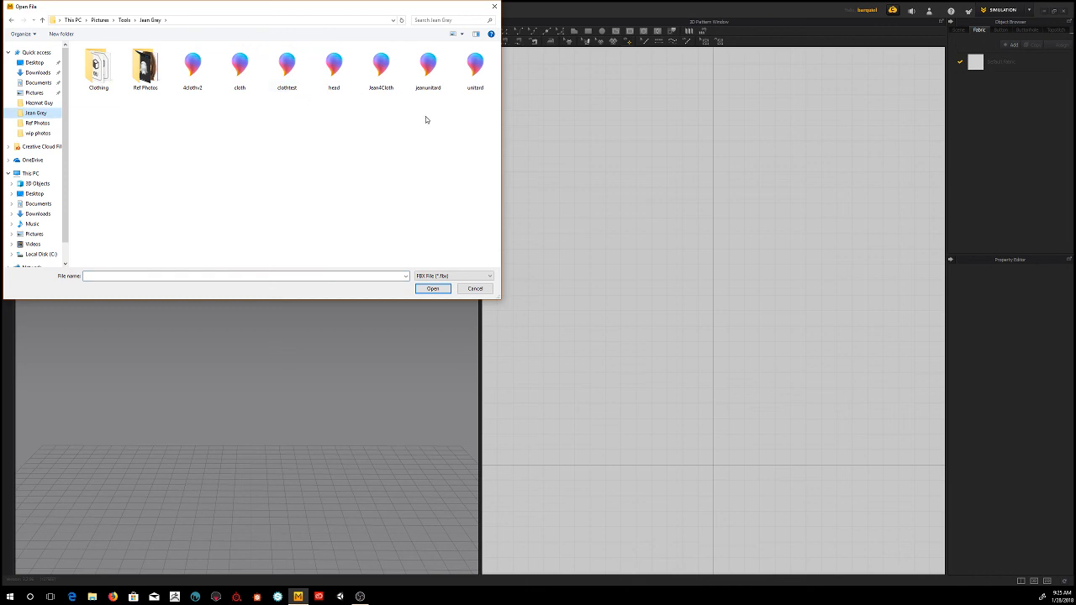
click(193, 63)
click(432, 288)
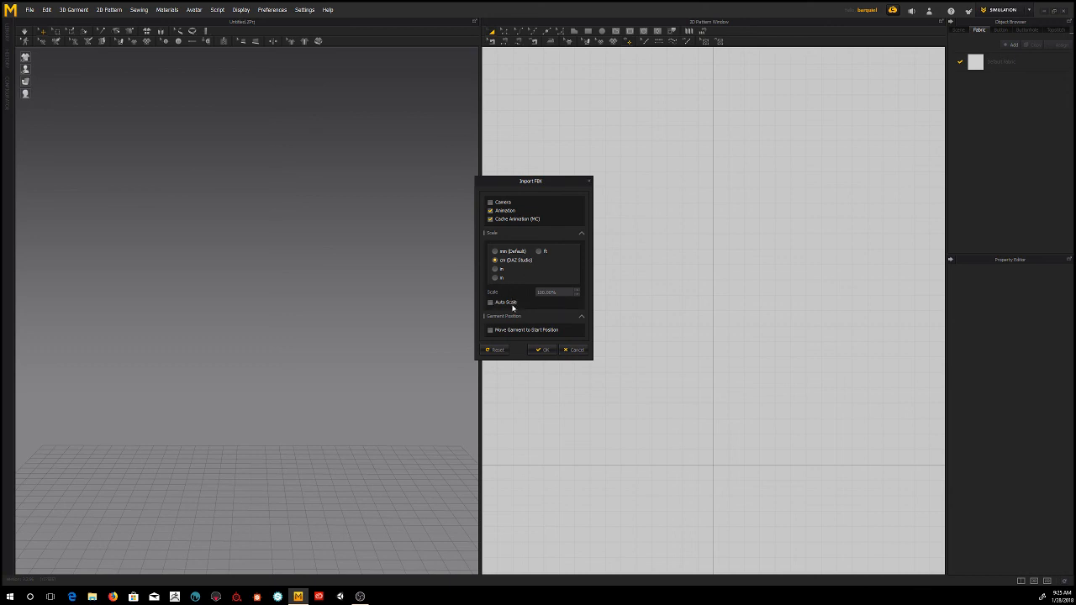
click(541, 350)
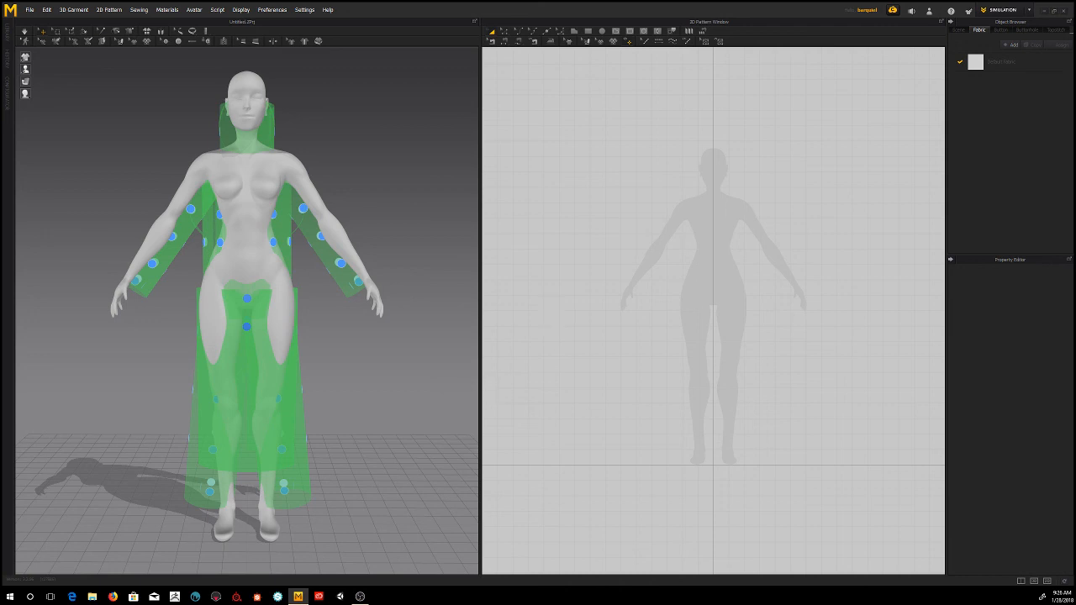
Examine the avatar's bounding volumes and placement points in the Avatar Editor's arrangement settings, and close the editor
drag(670, 0, 723, 121)
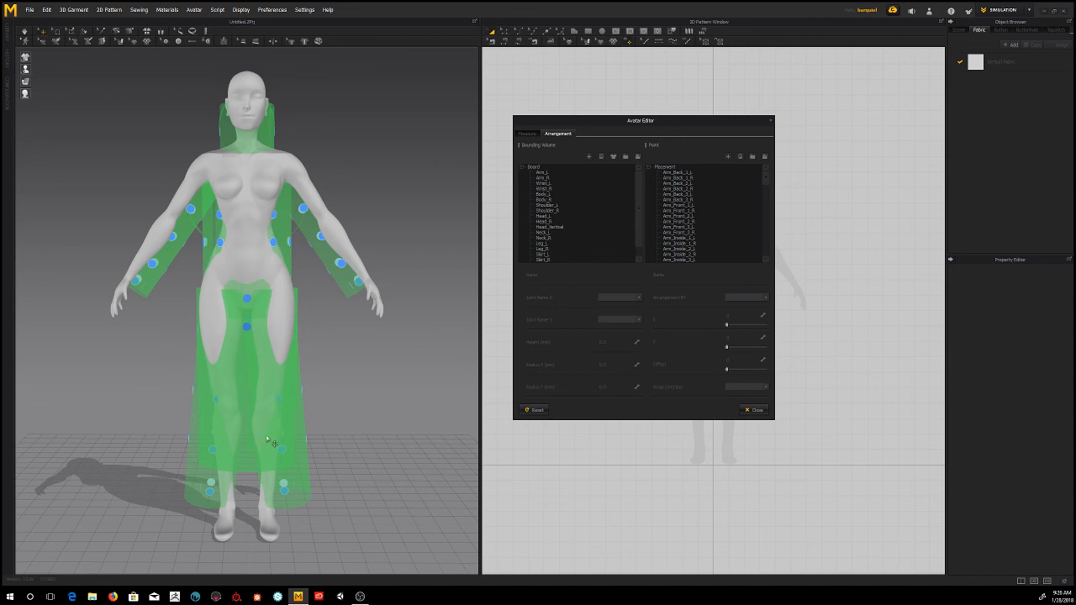
click(754, 410)
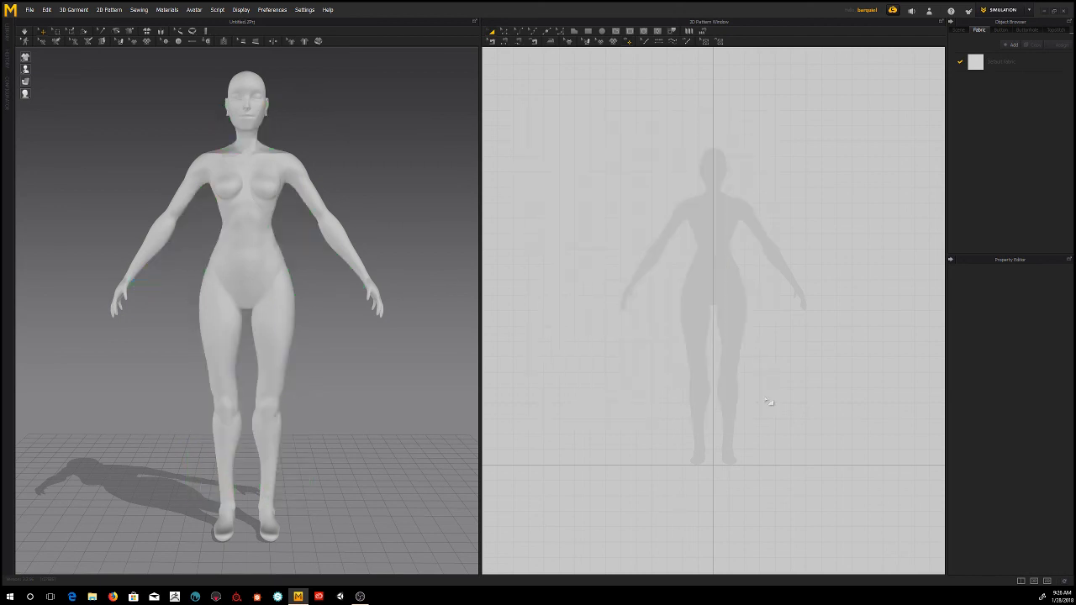